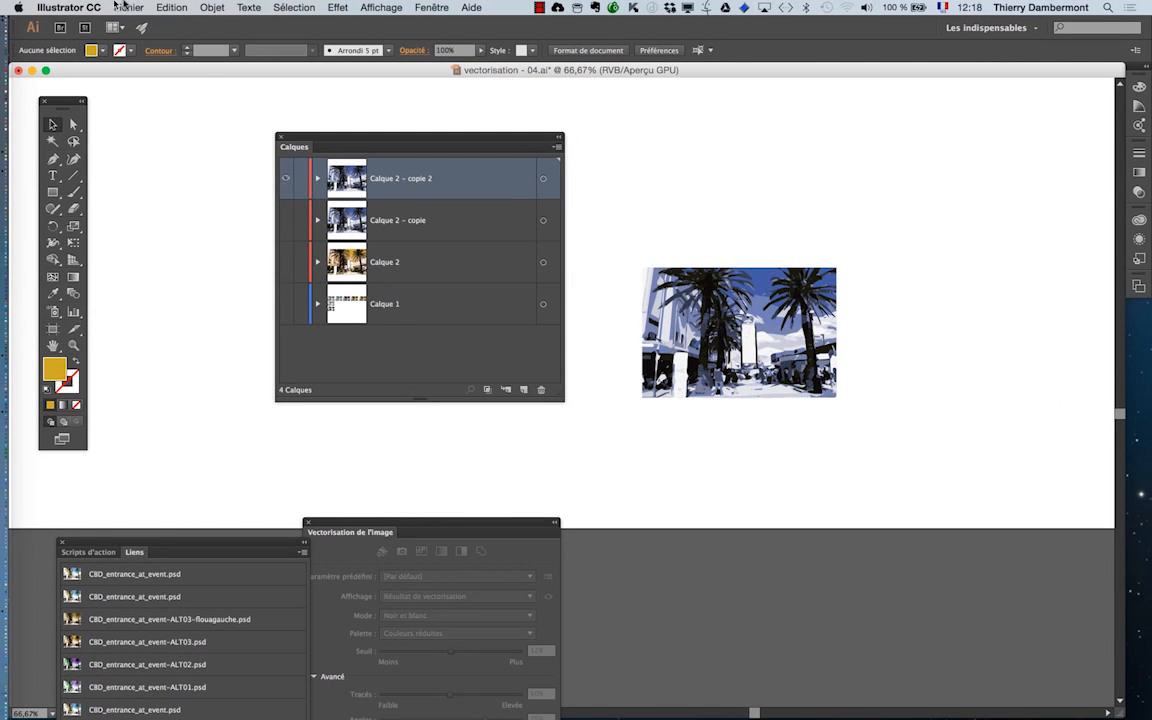
# Save the document under the new name vectorisation - 05.ai, keeping the default Illustrator CC options
pyautogui.click(120, 7)
pyautogui.click(150, 116)
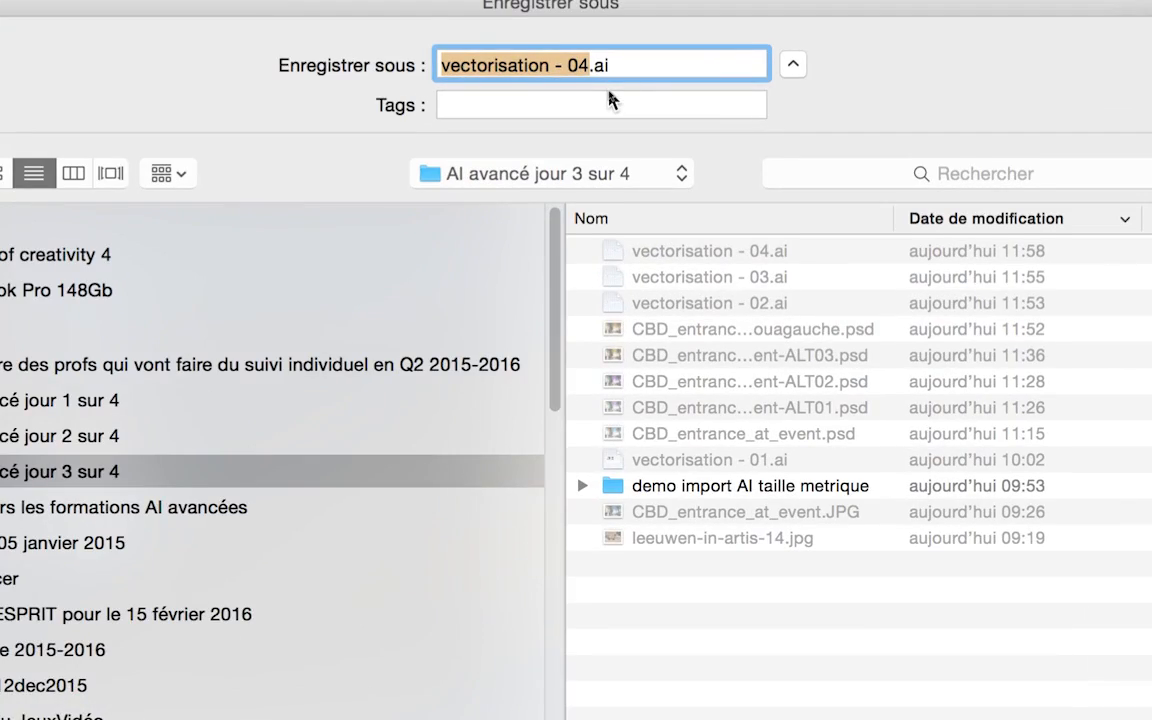
pyautogui.click(589, 68)
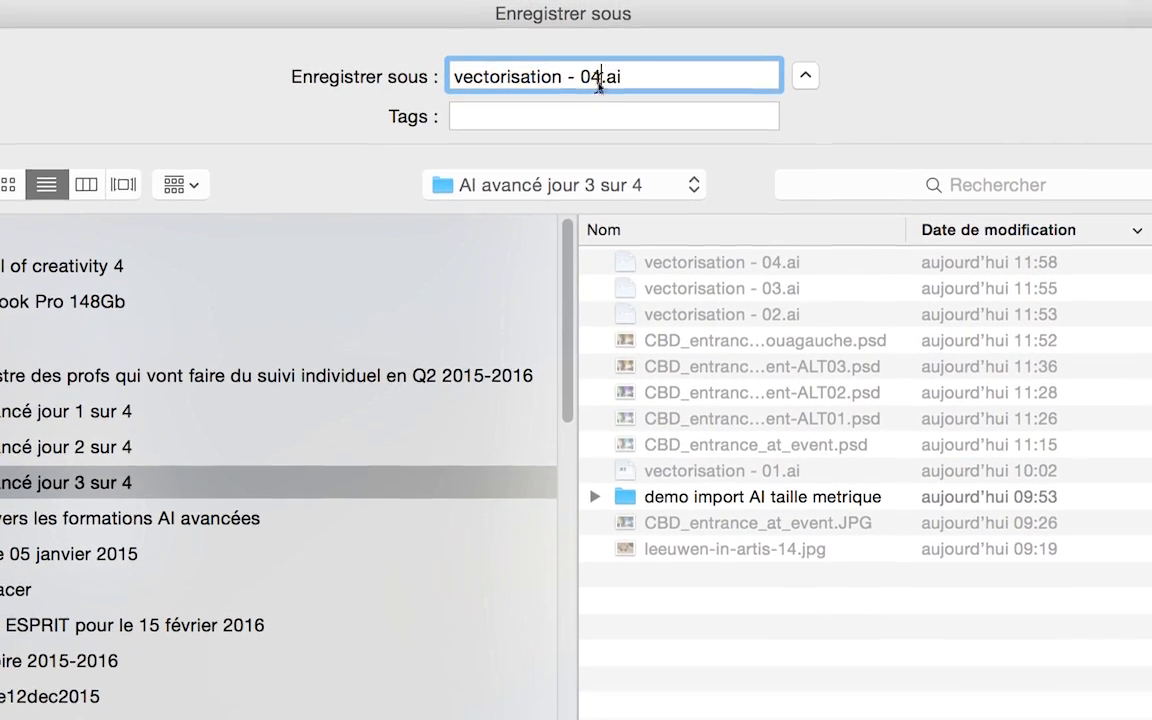
pyautogui.press('BackSpace')
pyautogui.write('5')
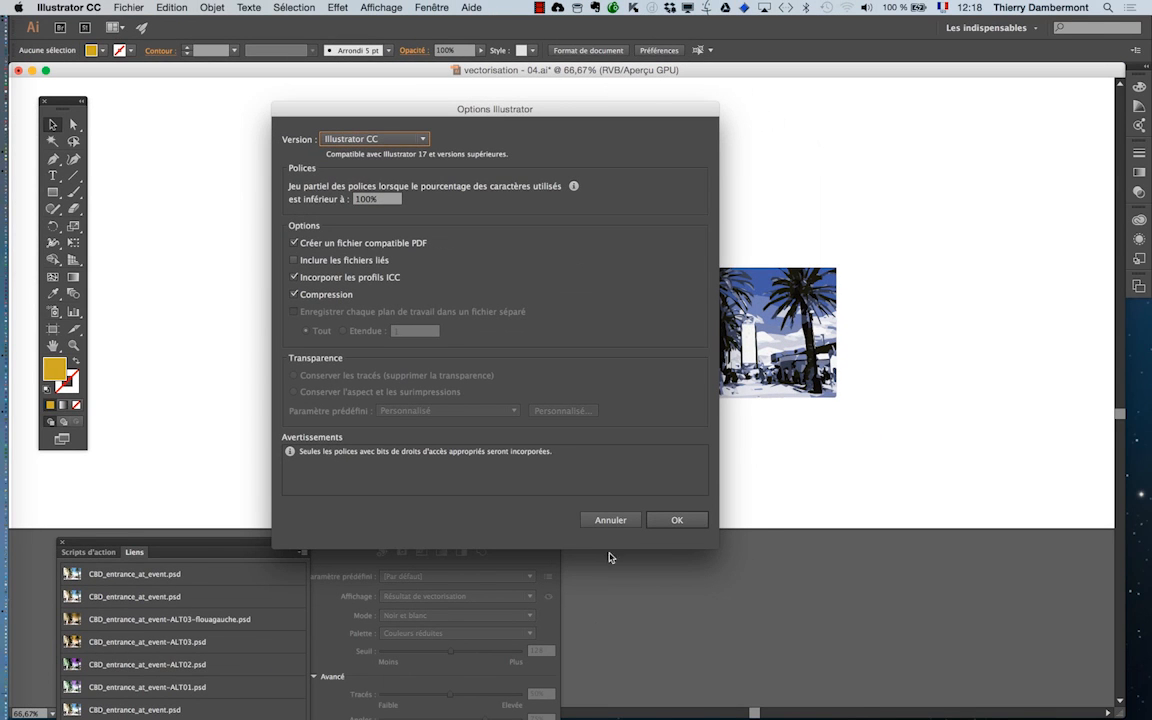
pyautogui.click(700, 521)
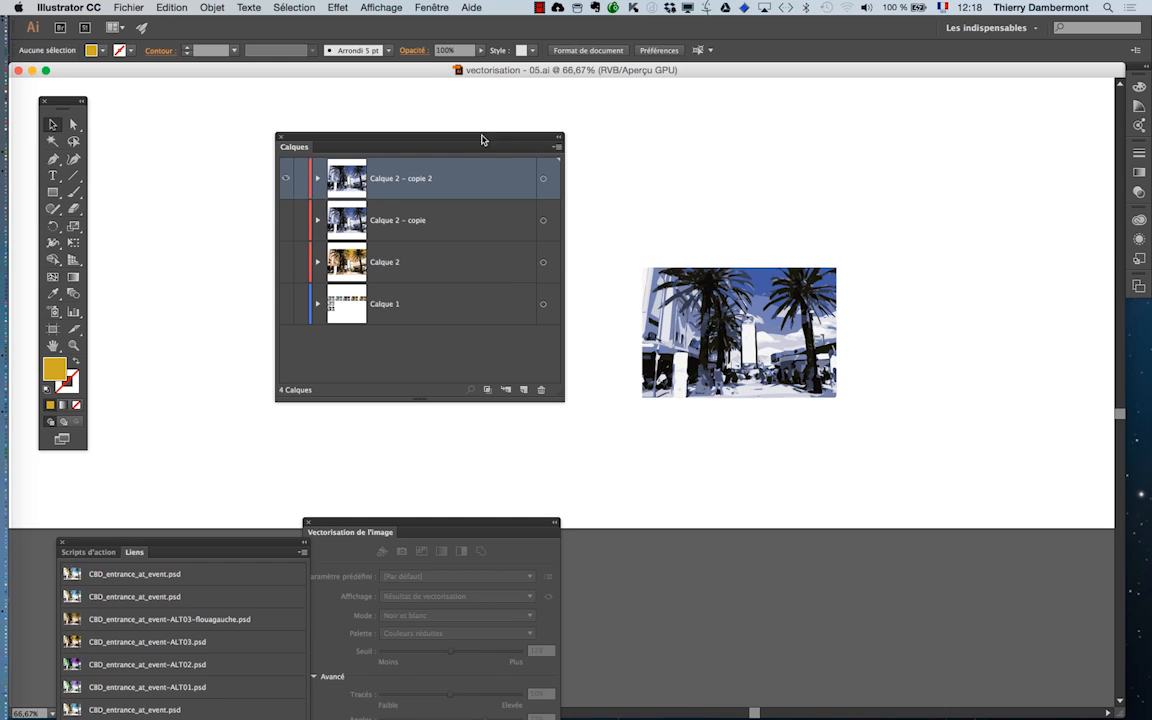
# Move the Calques panel up beside the toolbox, clear of the palm tree artwork
pyautogui.moveTo(482, 140); pyautogui.dragTo(360, 120)
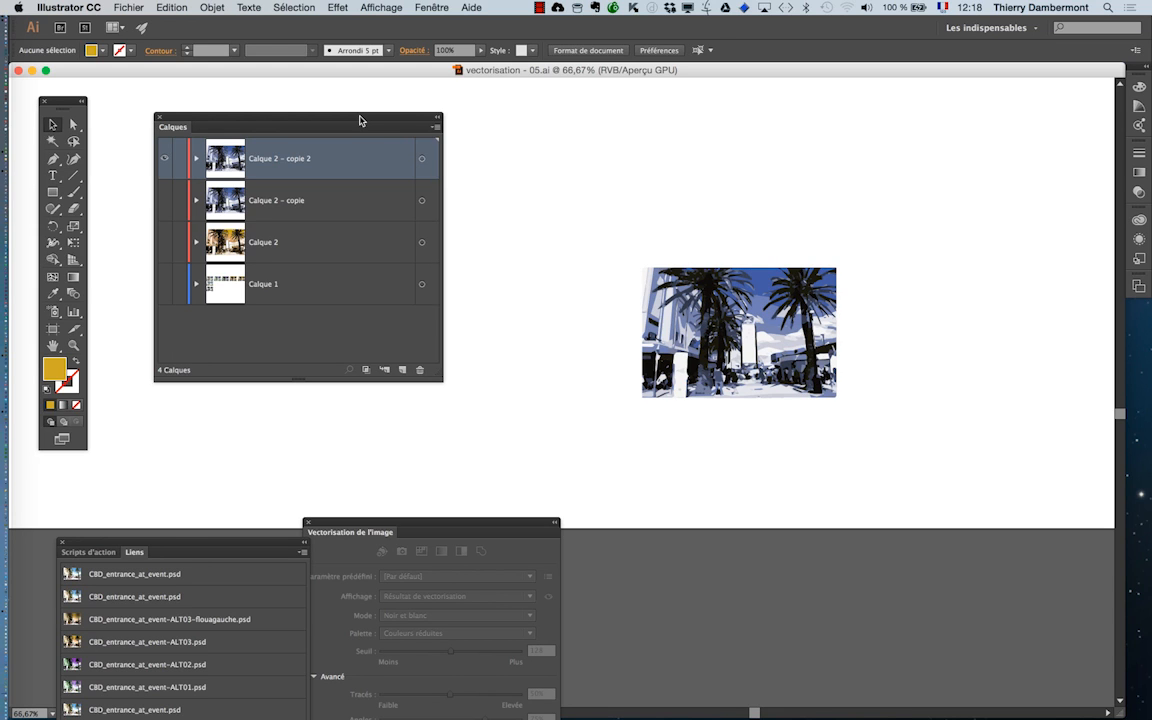
pyautogui.moveTo(360, 120); pyautogui.dragTo(358, 98)
pyautogui.scroll(3, 765, 360)
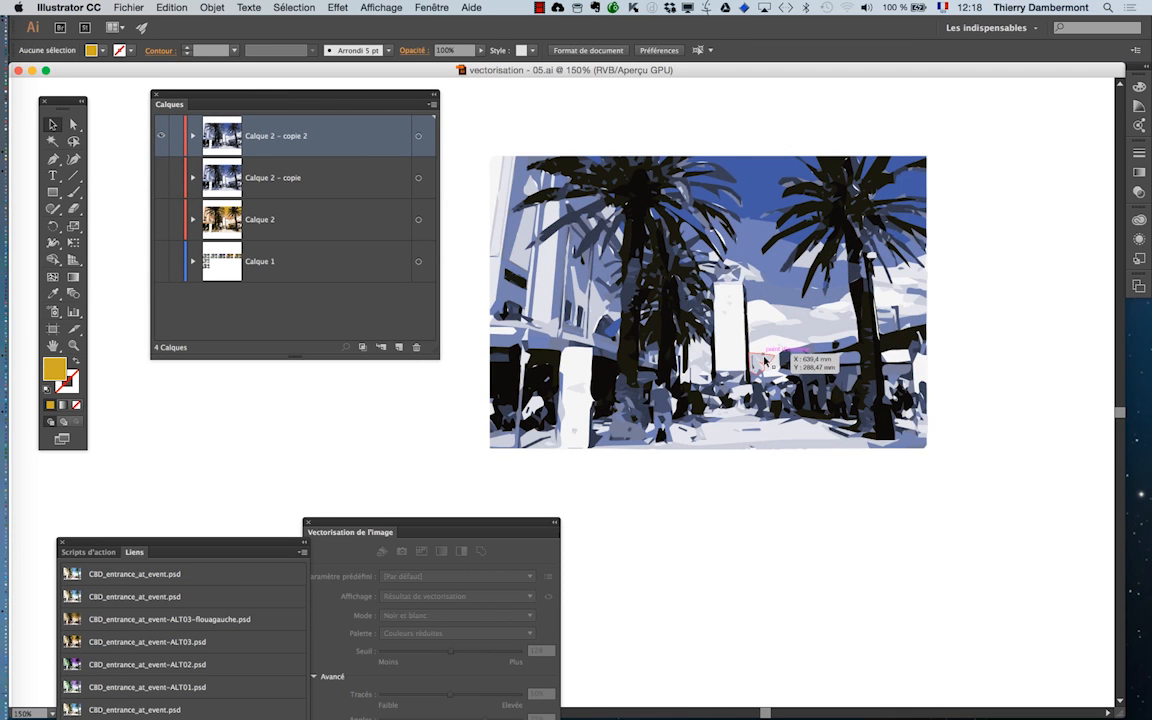
pyautogui.moveTo(714, 358); pyautogui.dragTo(770, 386)
# Direct-select the black trunk shape of the right-hand palm and extend the selection to all shapes with the same fill colour
pyautogui.click(73, 124)
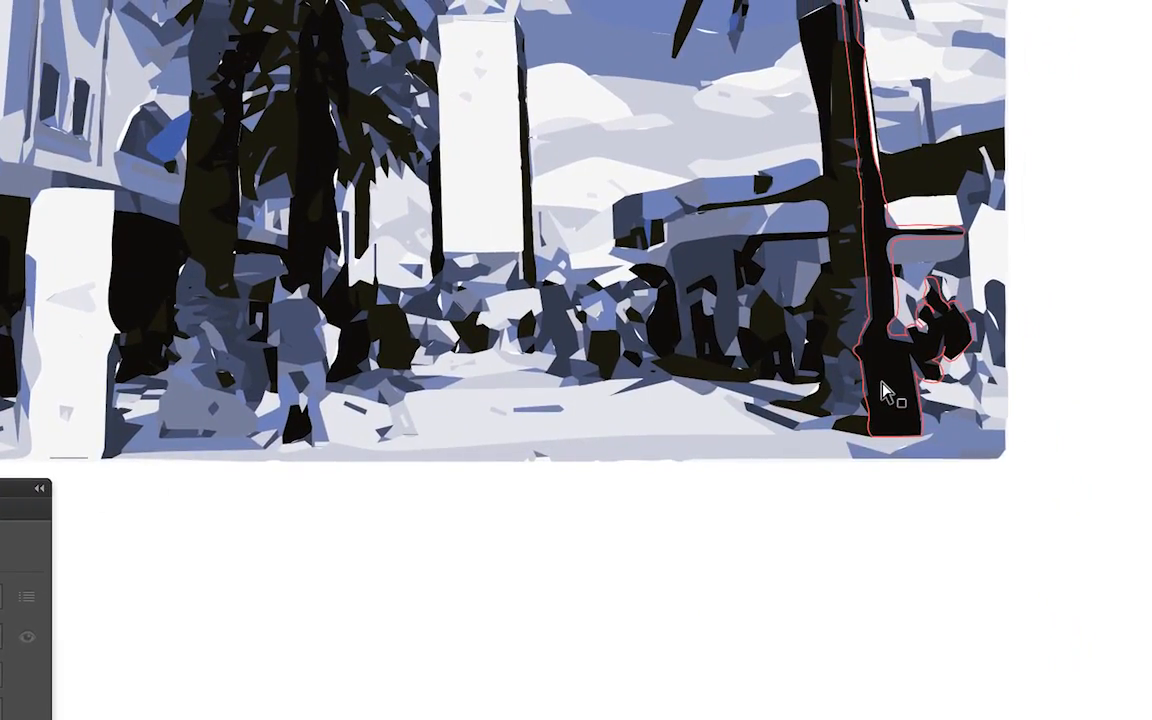
pyautogui.click(883, 392)
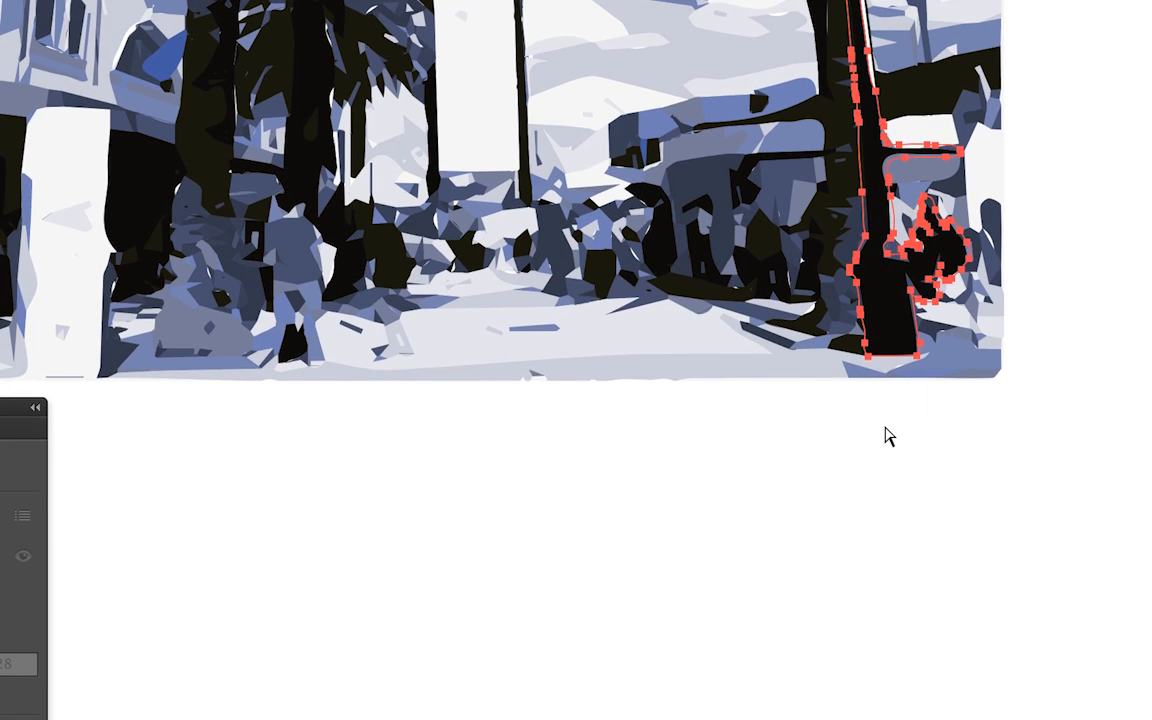
pyautogui.click(890, 510)
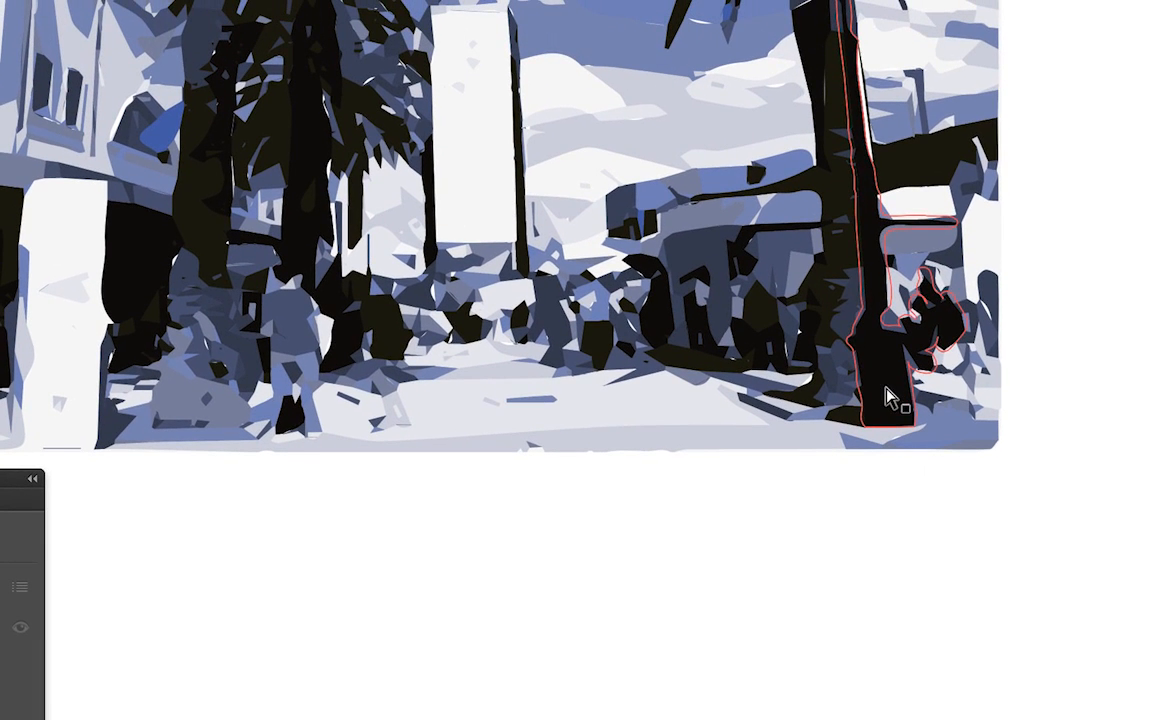
pyautogui.click(885, 395)
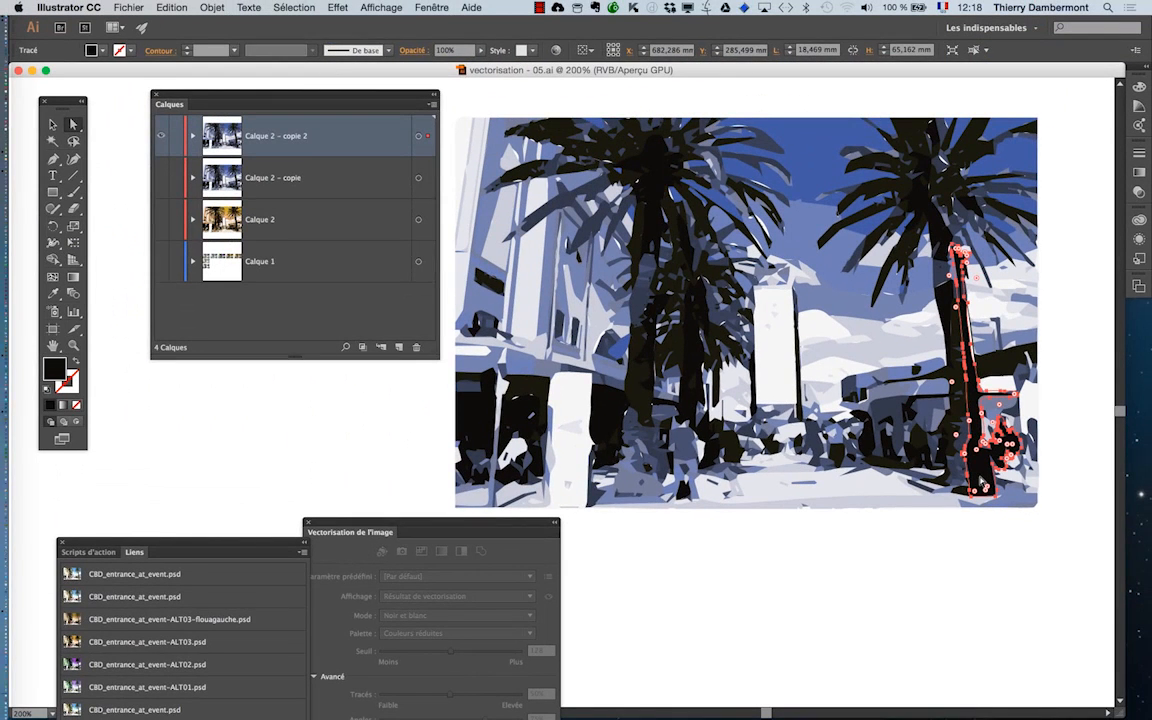
pyautogui.click(311, 6)
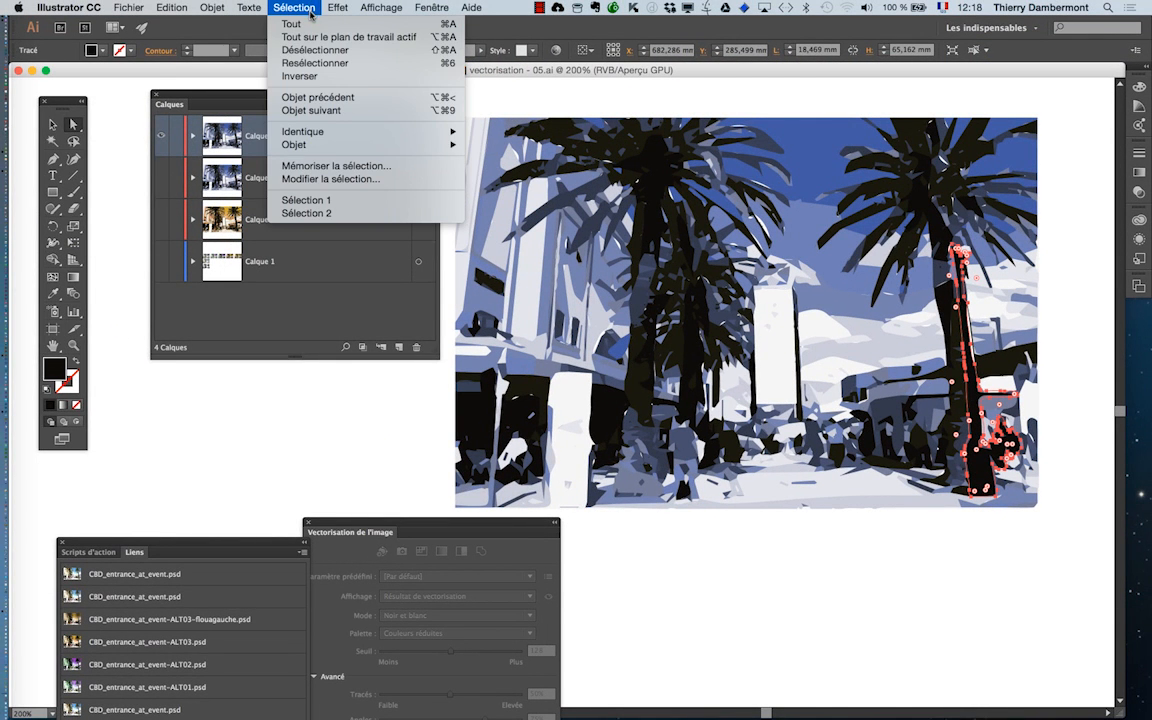
pyautogui.moveTo(330, 131)
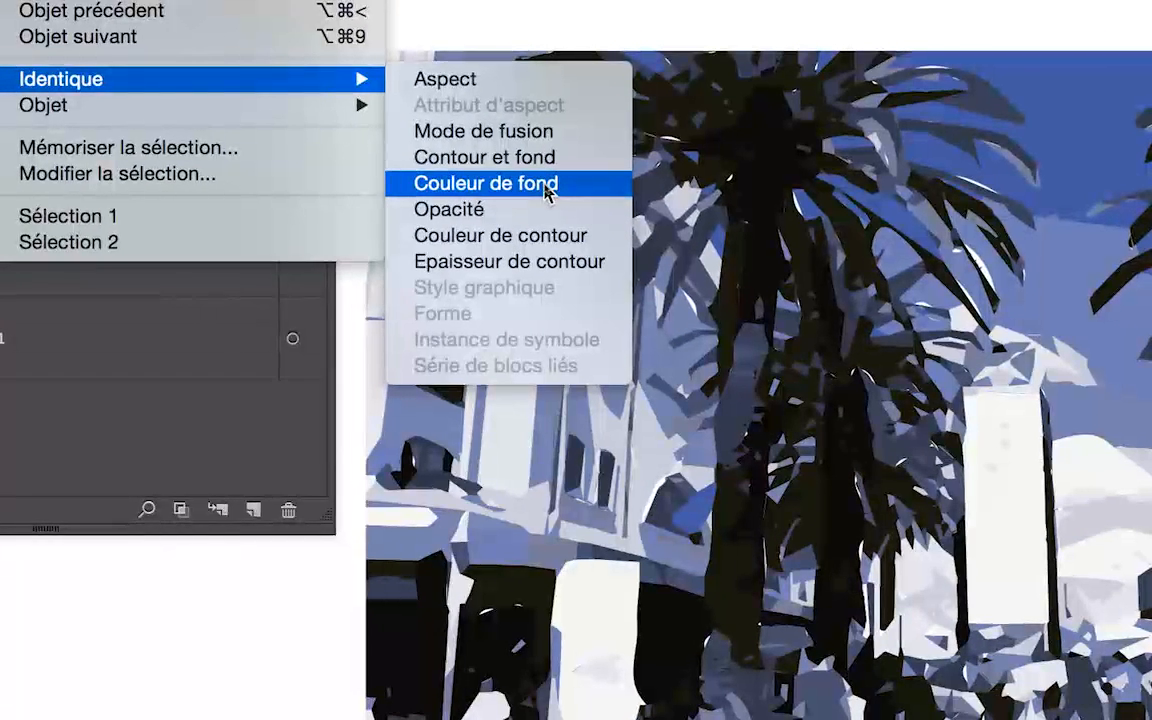
pyautogui.click(547, 183)
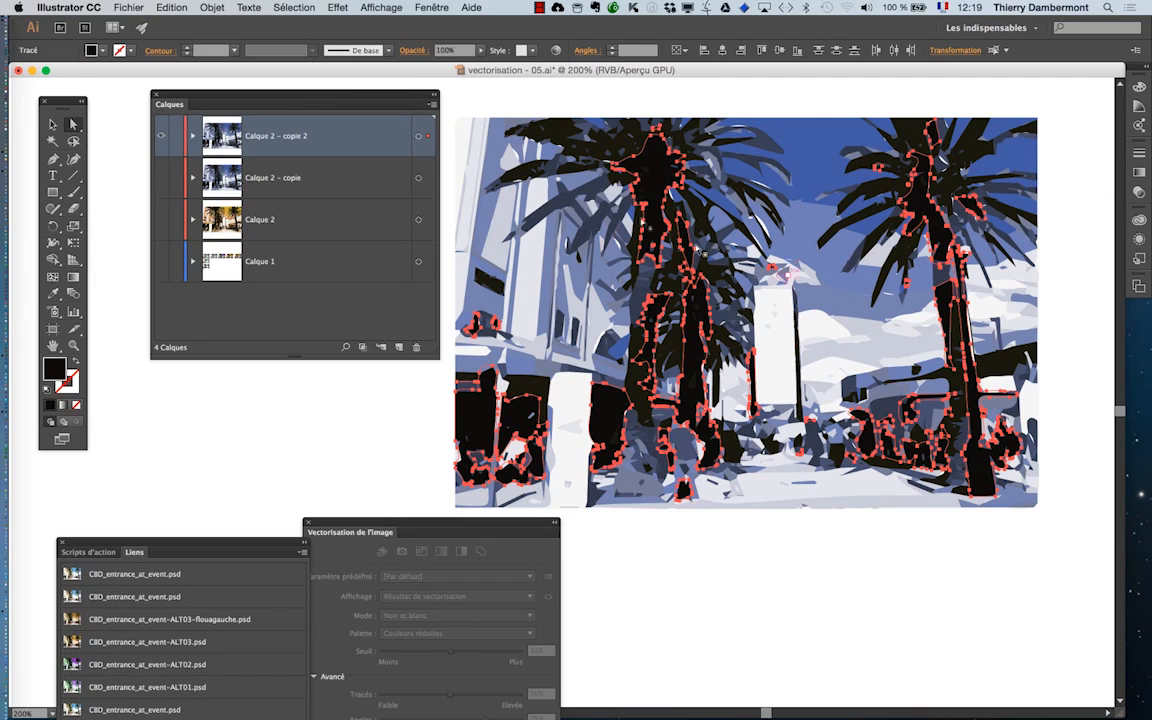
# Narrow the Calques panel and move the Vectorisation de l'image panel clear of the Liens panel
pyautogui.moveTo(433, 349); pyautogui.dragTo(387, 359)
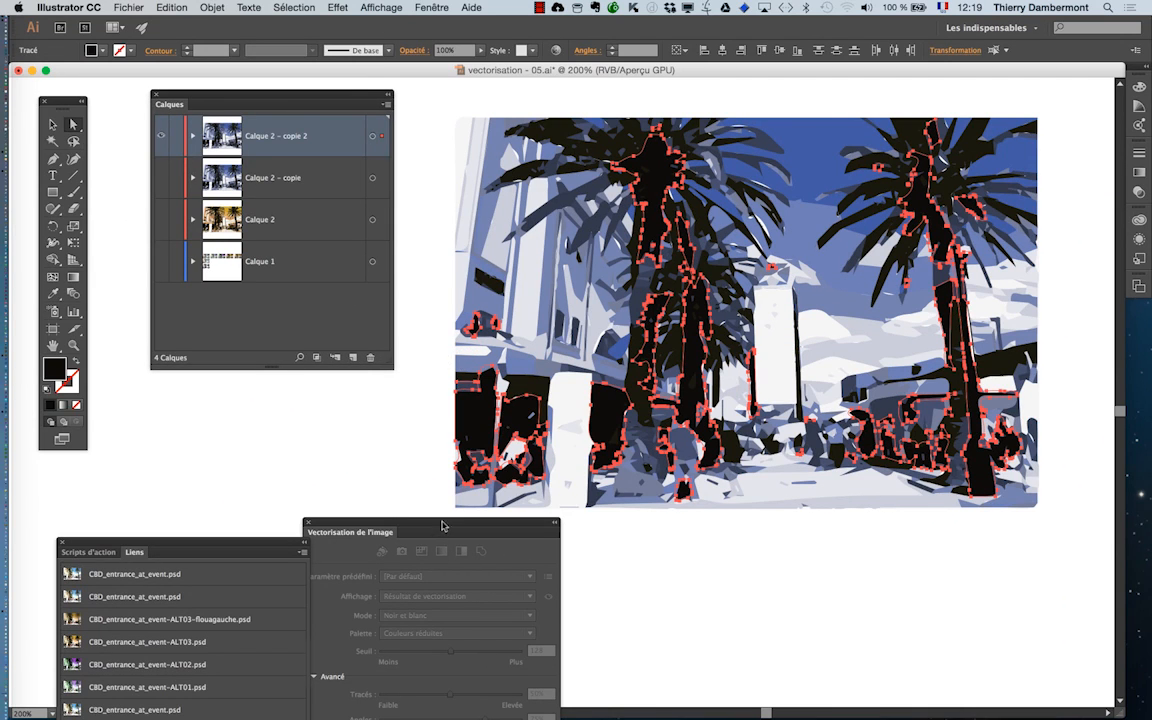
pyautogui.moveTo(442, 525); pyautogui.dragTo(579, 548)
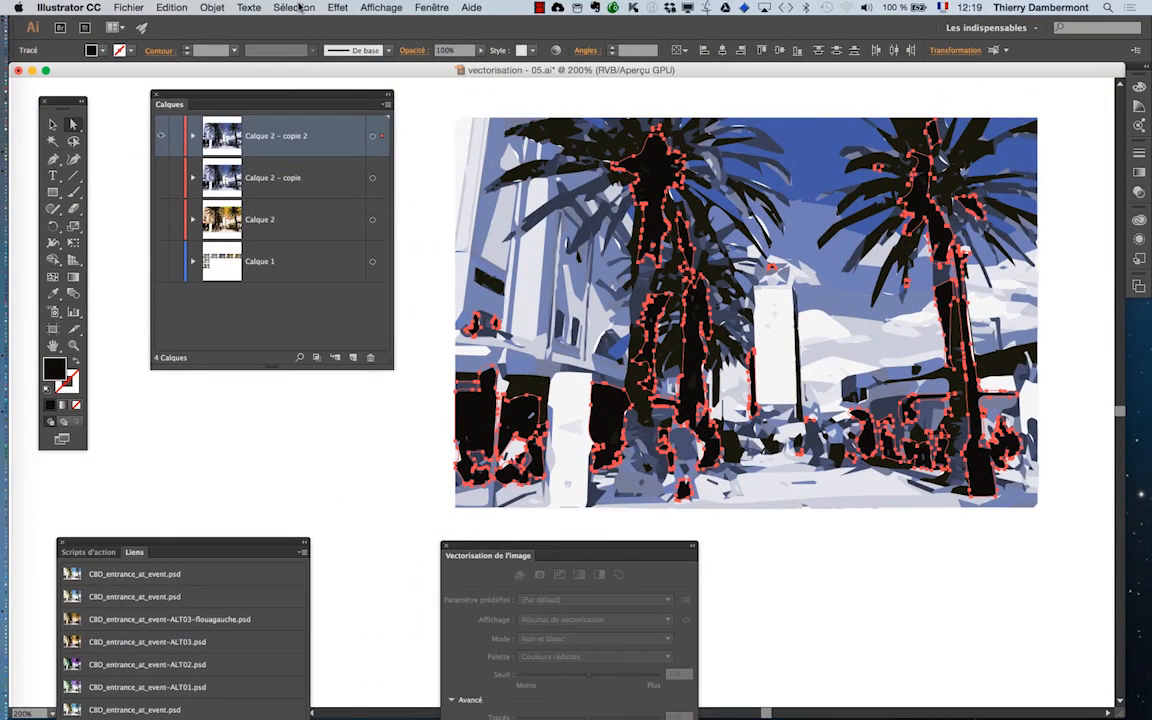
pyautogui.click(296, 7)
pyautogui.click(296, 7)
pyautogui.click(296, 7)
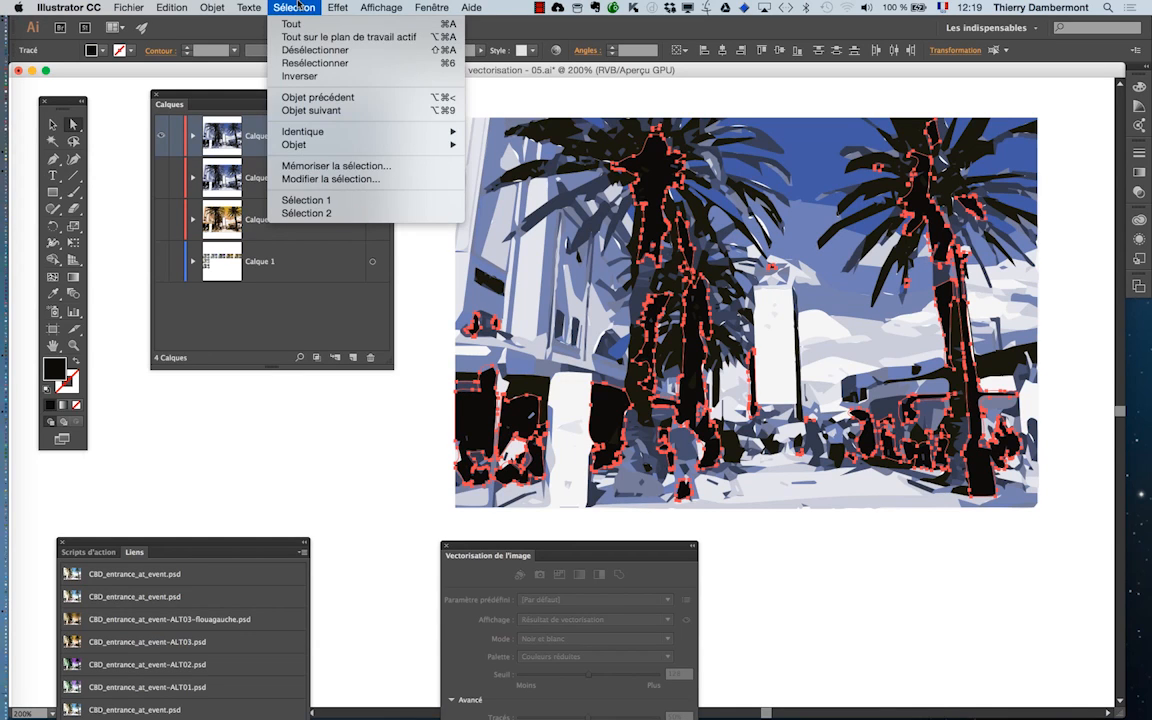
pyautogui.moveTo(175, 7)
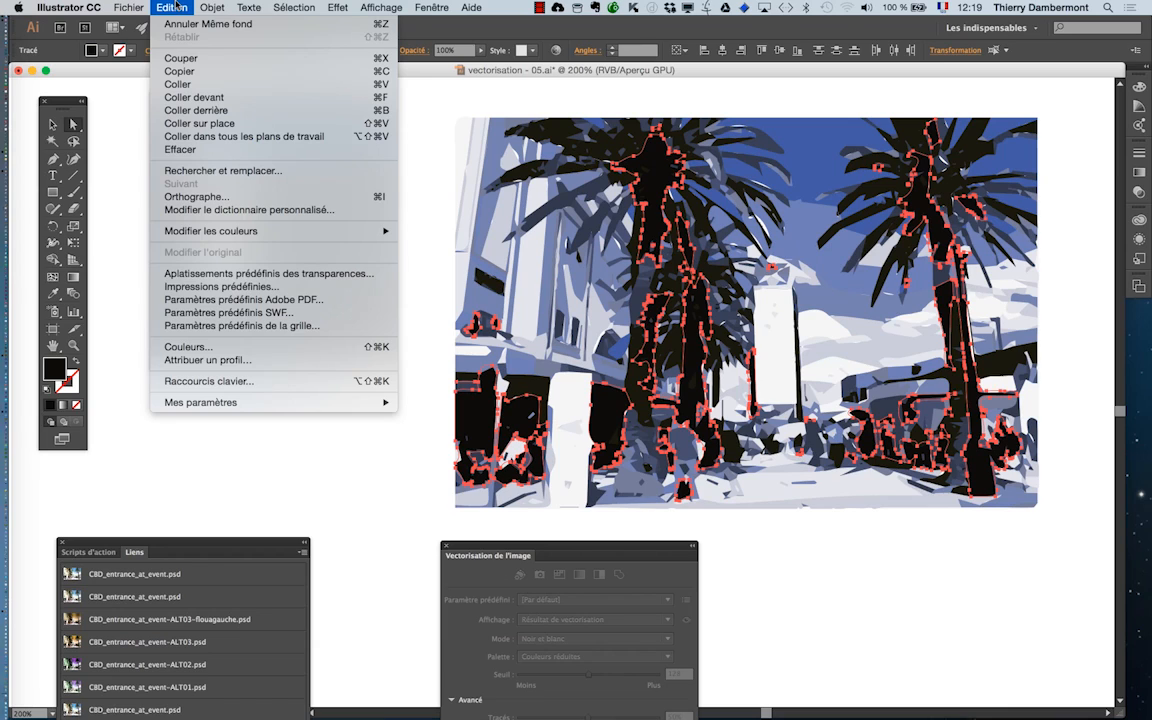
pyautogui.click(176, 7)
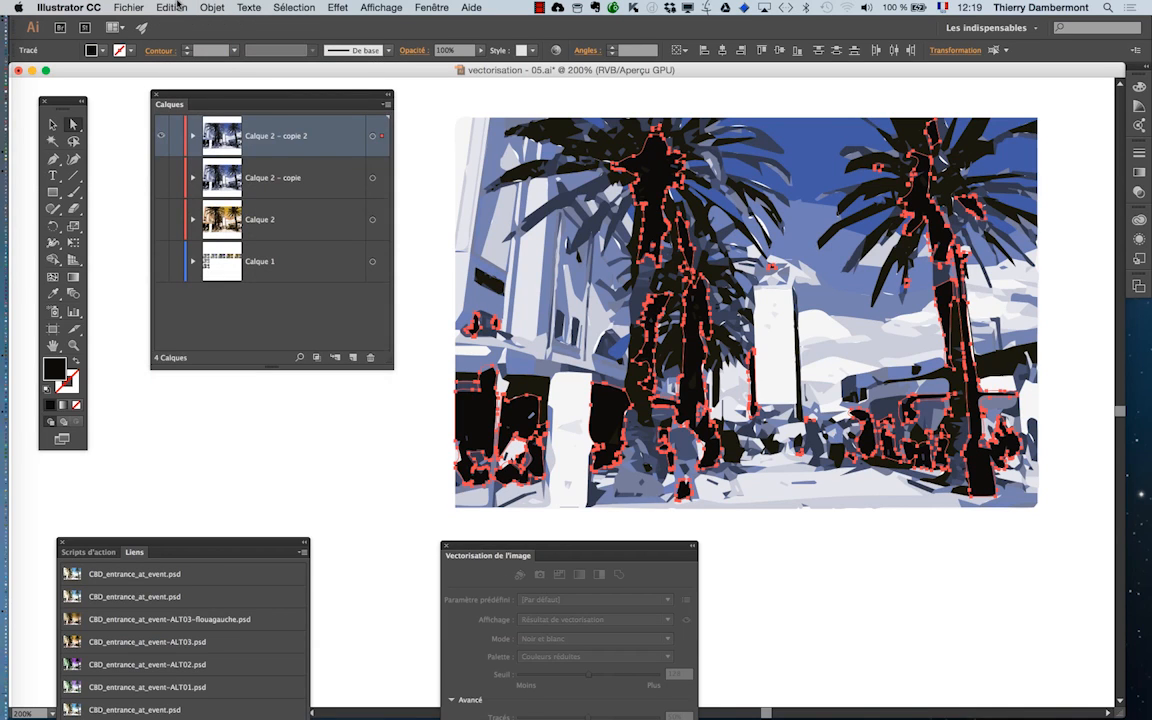
# Lock the selected black shapes
pyautogui.click(208, 7)
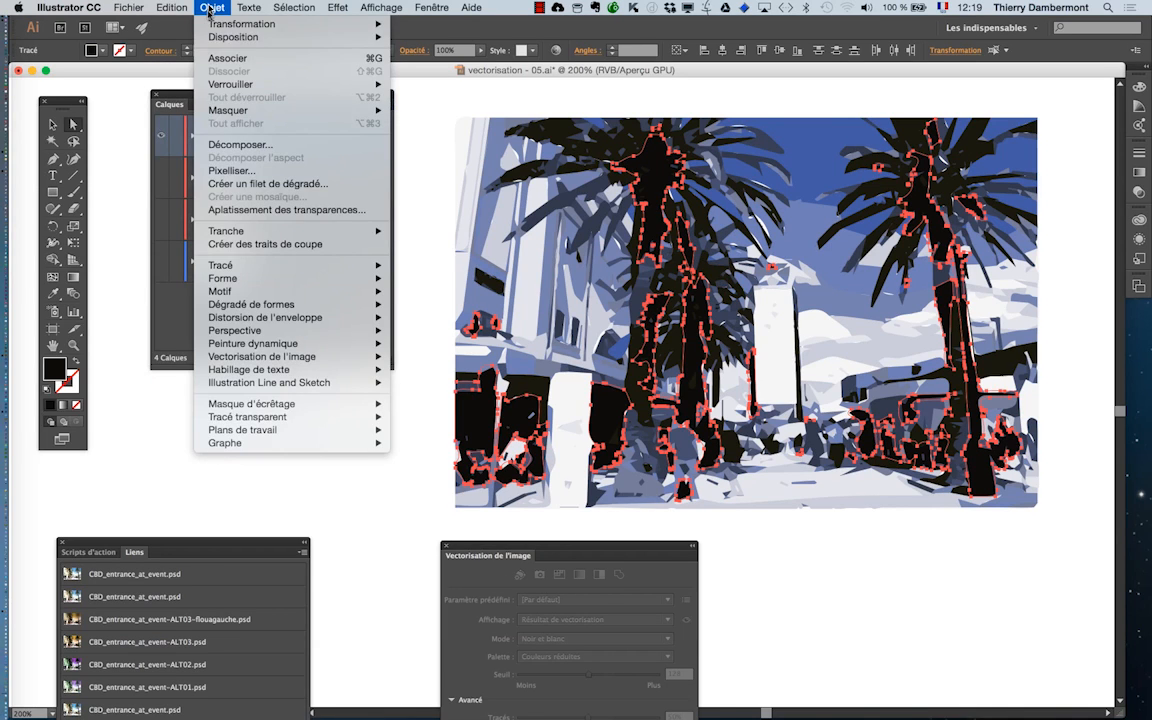
pyautogui.moveTo(220, 86)
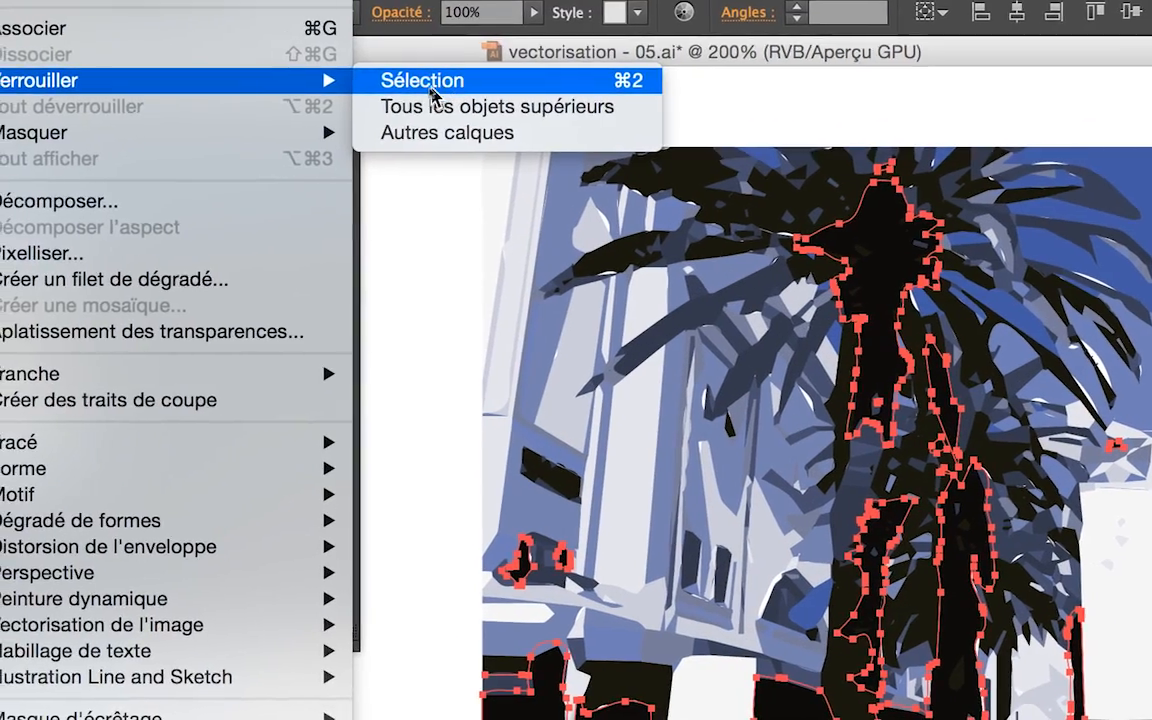
pyautogui.click(430, 90)
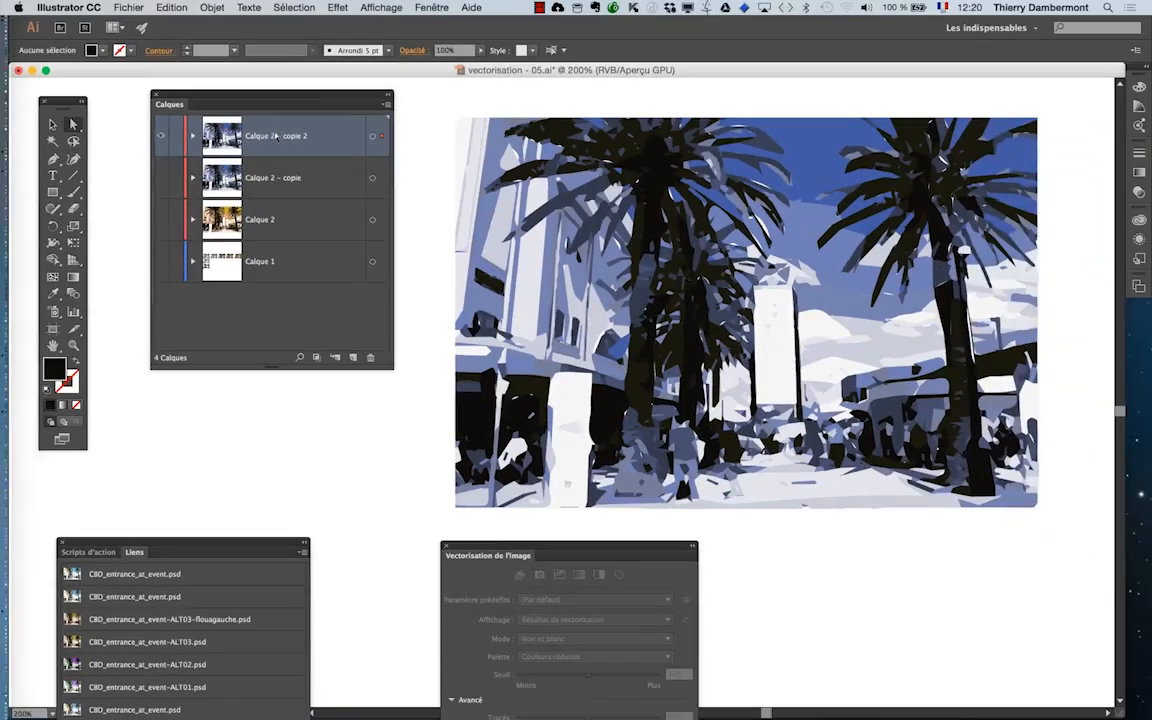
# Enlarge the Calques panel and expand the layer Calque 2 – copie 2 and its group to list the individual paths
pyautogui.click(192, 136)
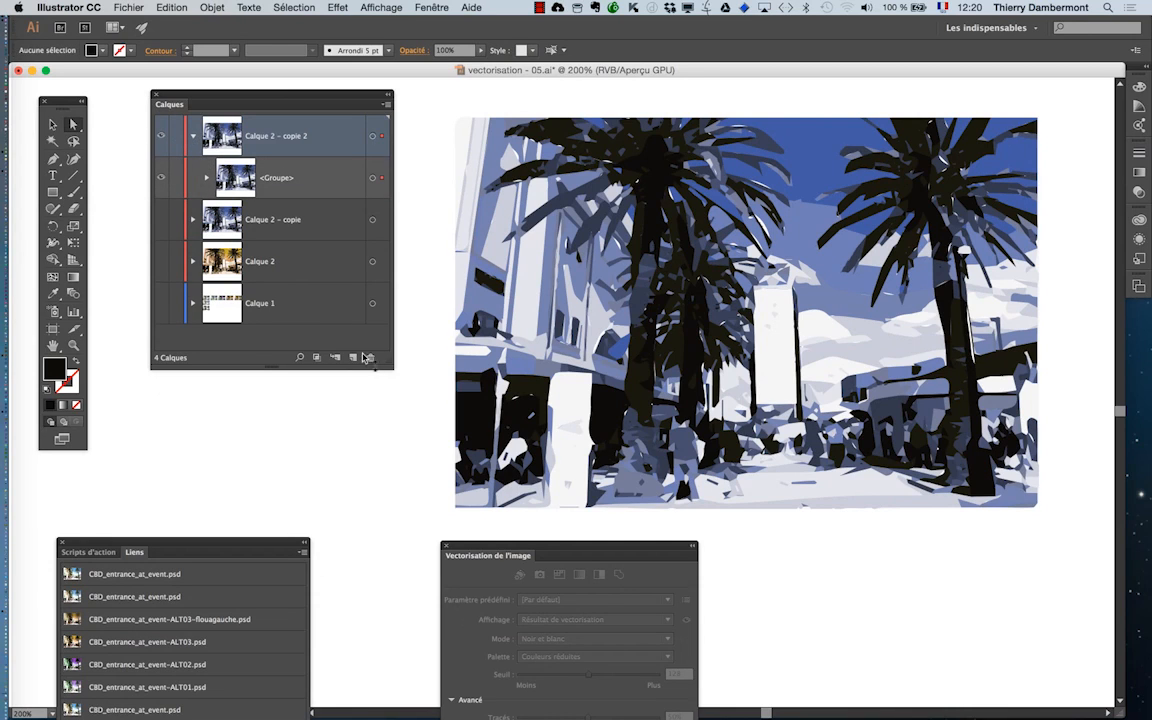
pyautogui.moveTo(409, 385); pyautogui.dragTo(575, 585)
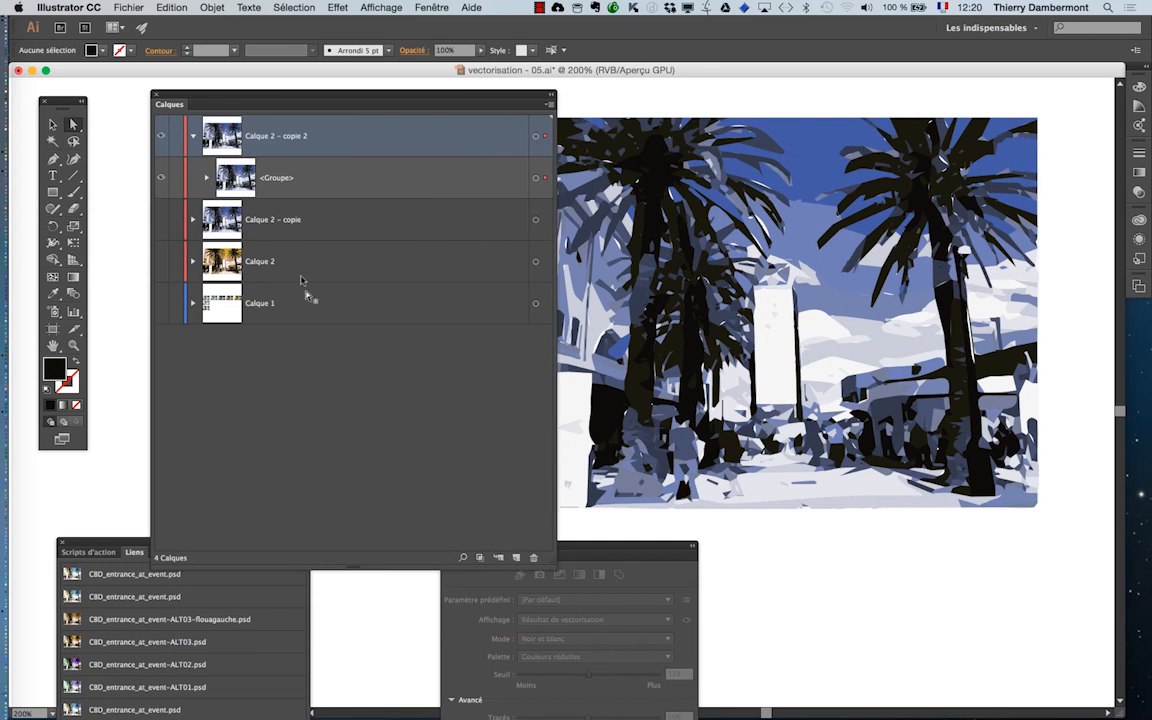
pyautogui.click(207, 178)
# Examine which paths in the group of Calque 2 – copie 2 are locked, and collapse the group and layer
pyautogui.scroll(-5, 273, 302)
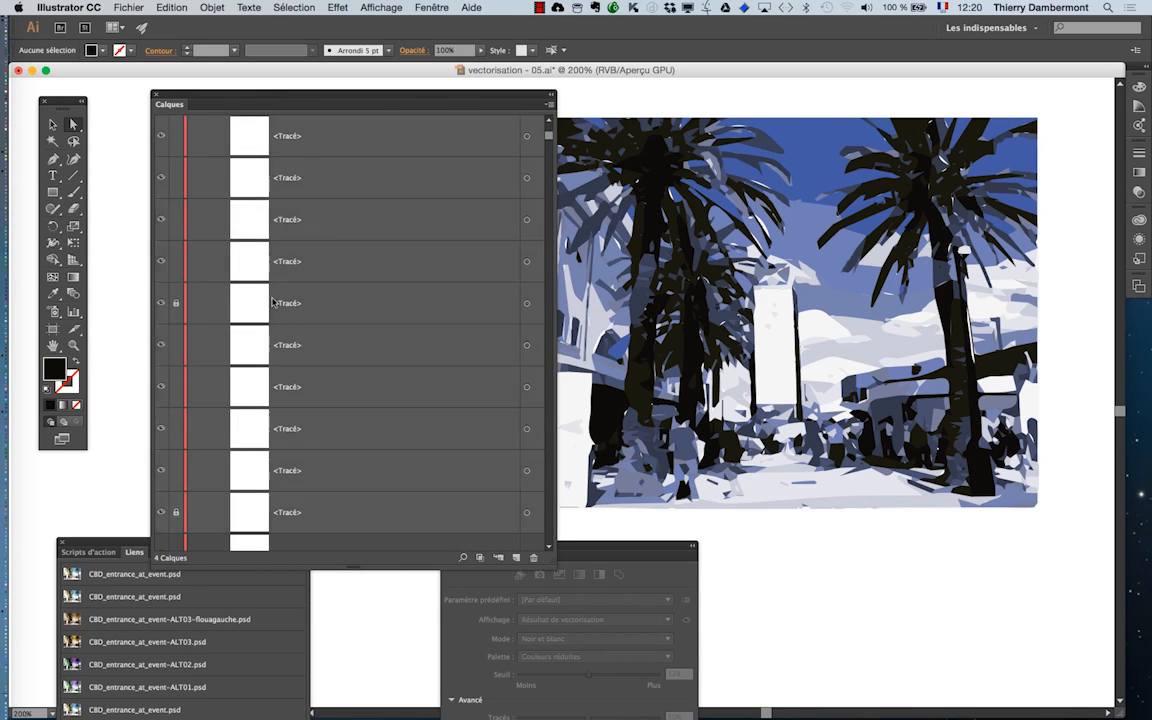
pyautogui.scroll(-5, 273, 302)
pyautogui.scroll(10, 273, 302)
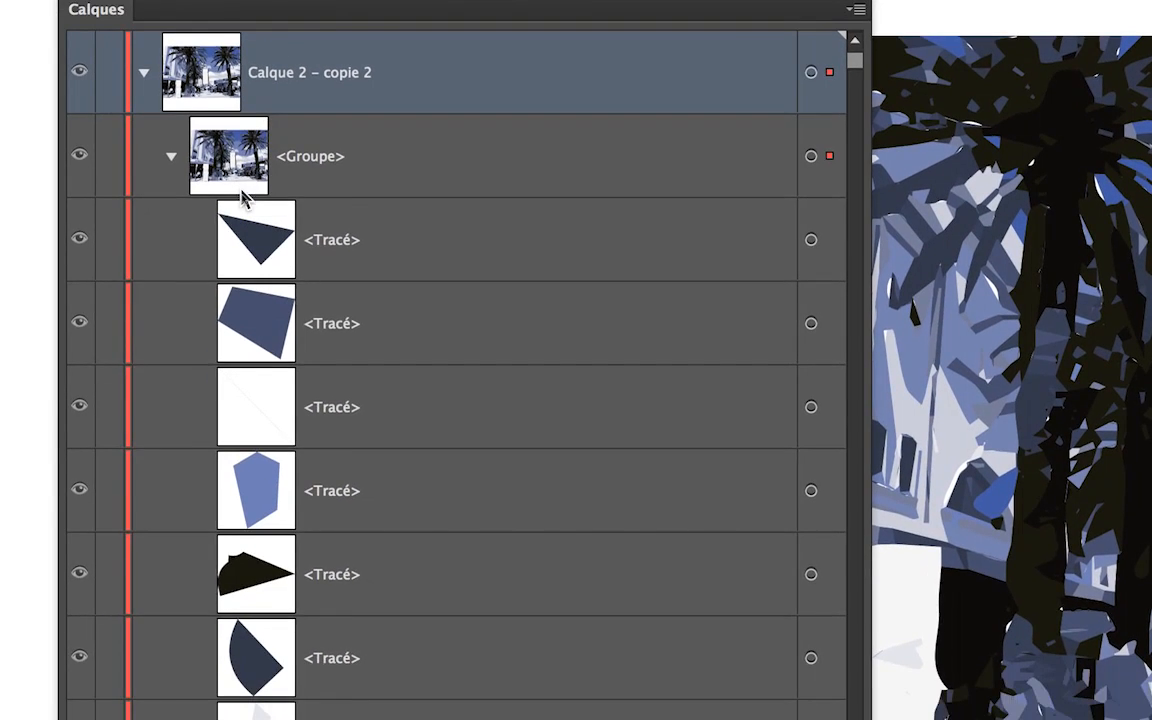
pyautogui.scroll(-5, 297, 338)
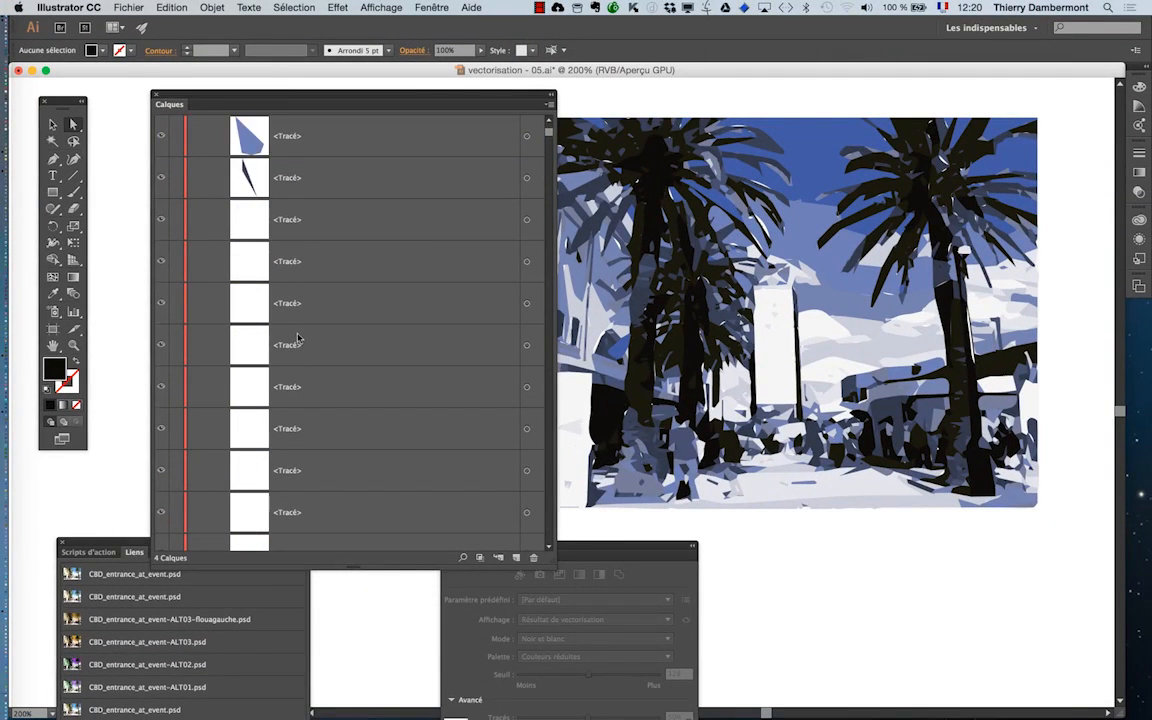
pyautogui.scroll(-10, 298, 341)
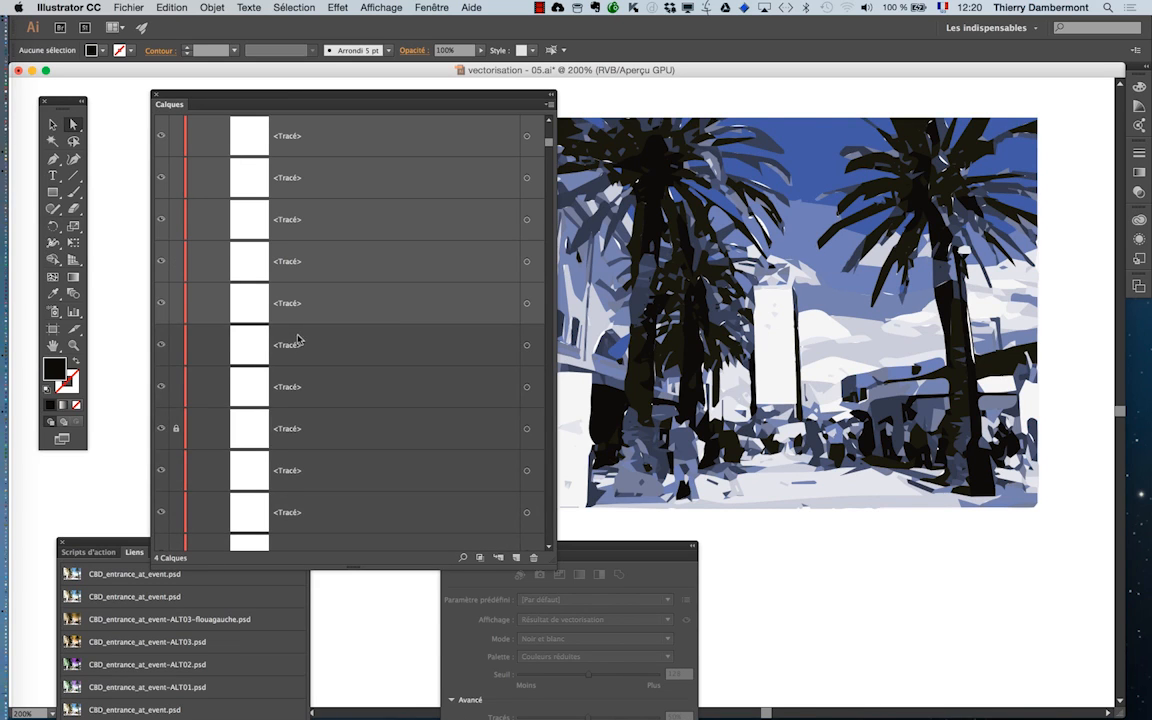
pyautogui.scroll(-10, 297, 340)
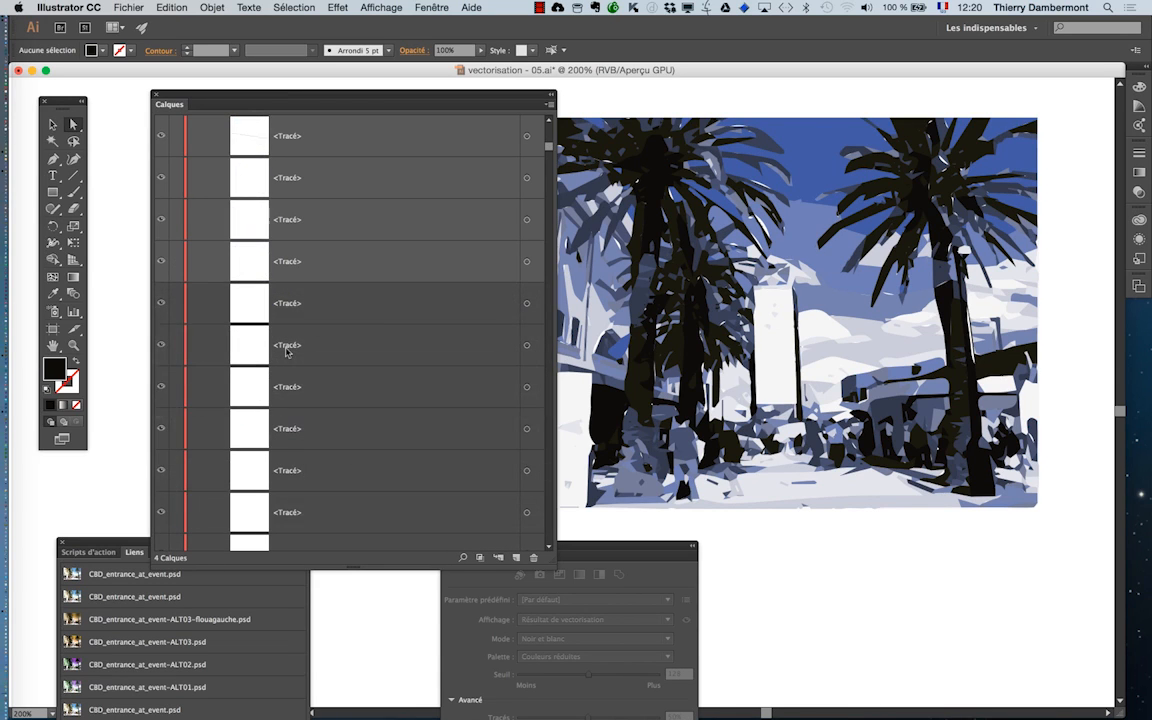
pyautogui.scroll(-10, 287, 350)
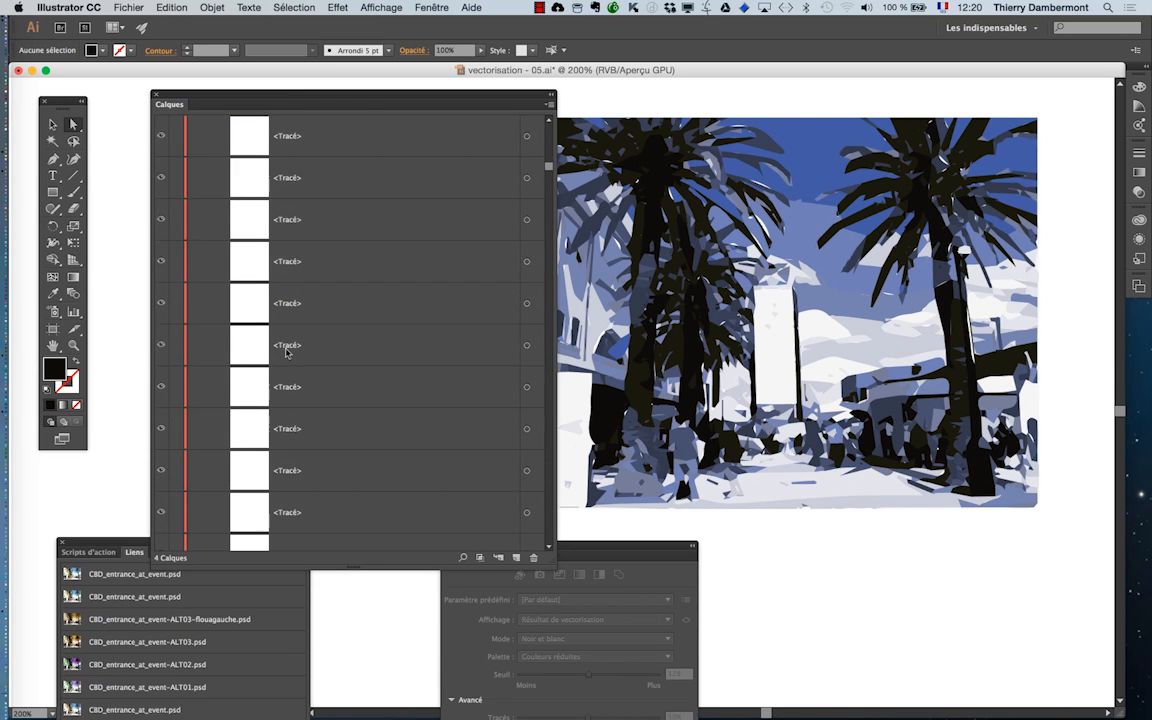
pyautogui.scroll(-10, 286, 350)
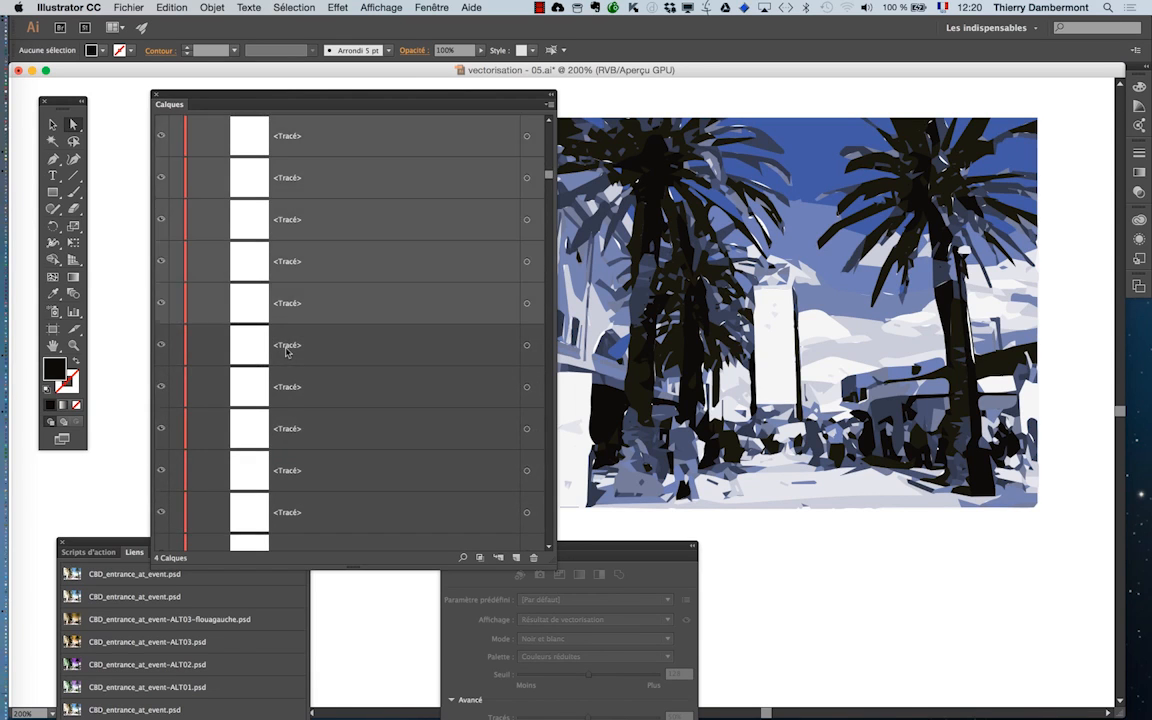
pyautogui.scroll(15, 286, 348)
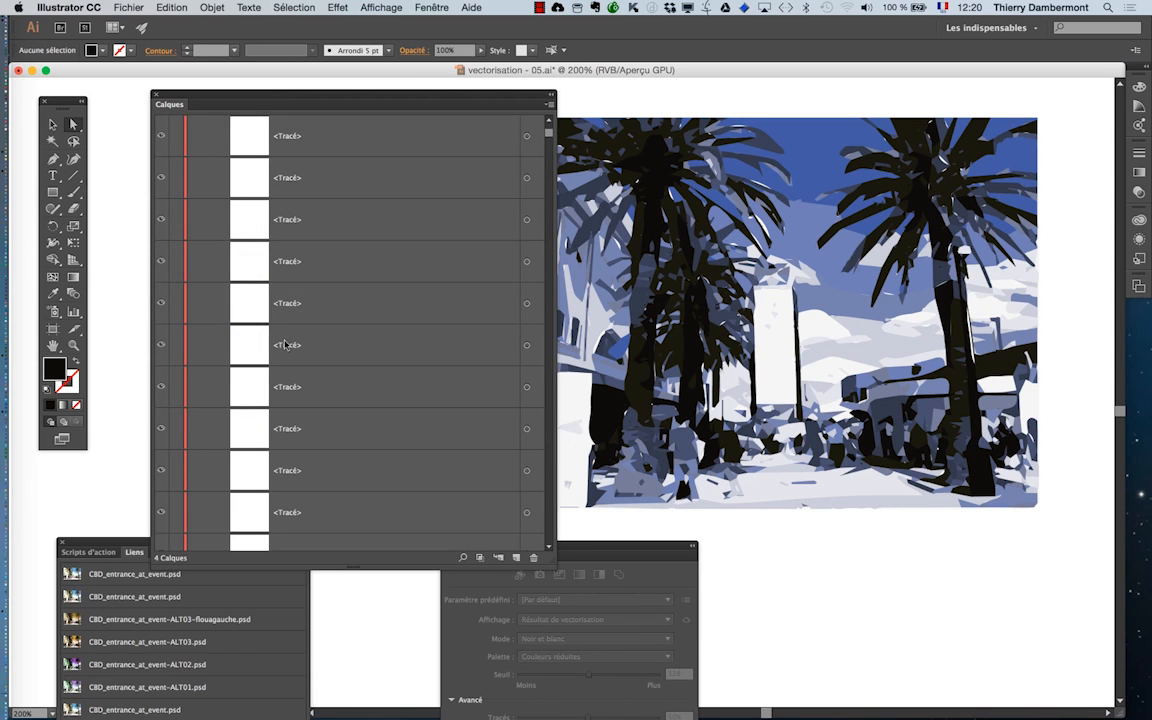
pyautogui.scroll(3, 285, 345)
pyautogui.scroll(-3, 285, 344)
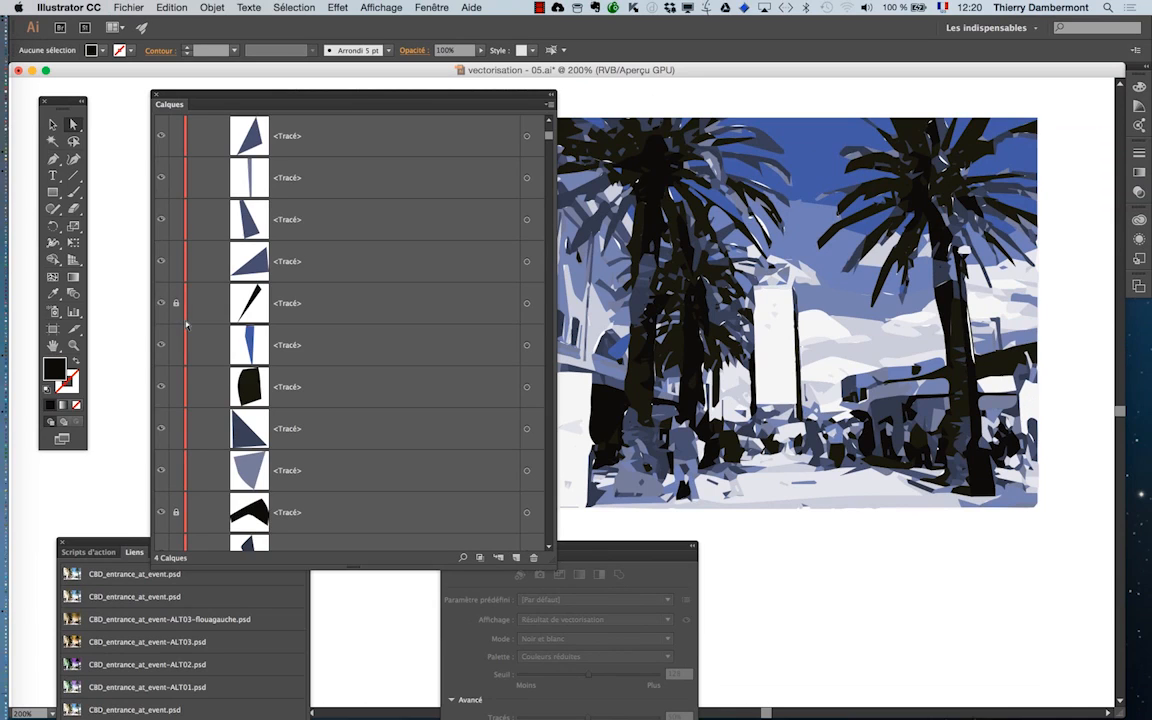
pyautogui.scroll(3, 308, 353)
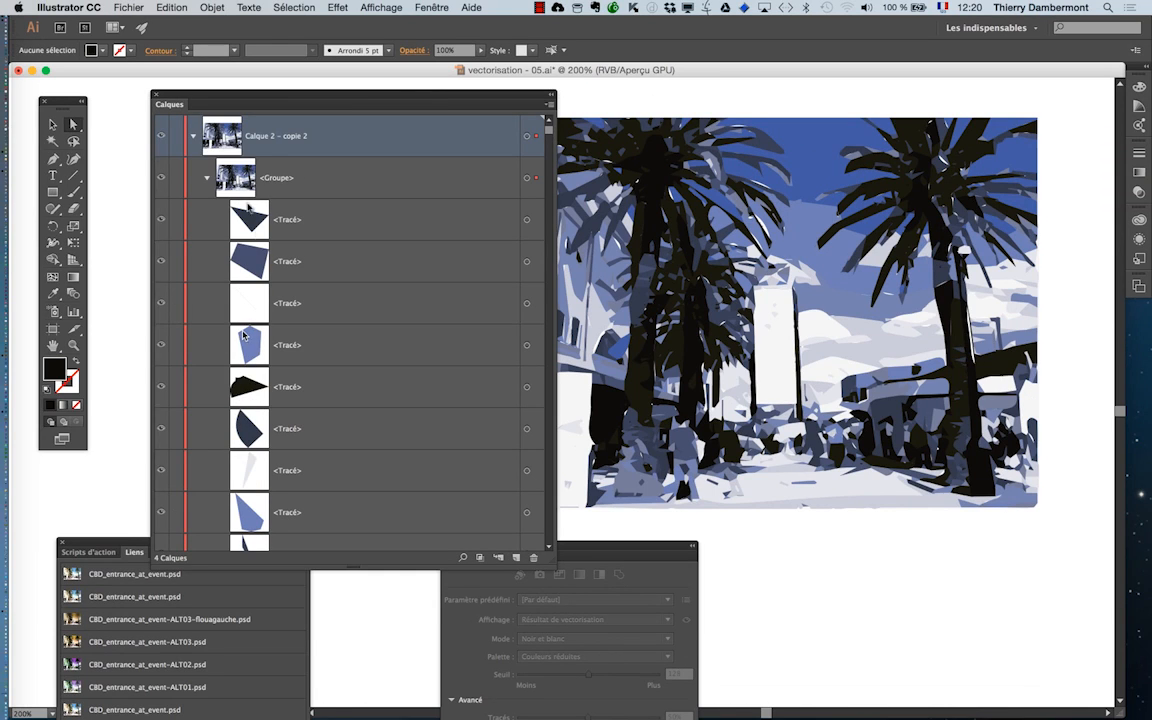
pyautogui.click(207, 179)
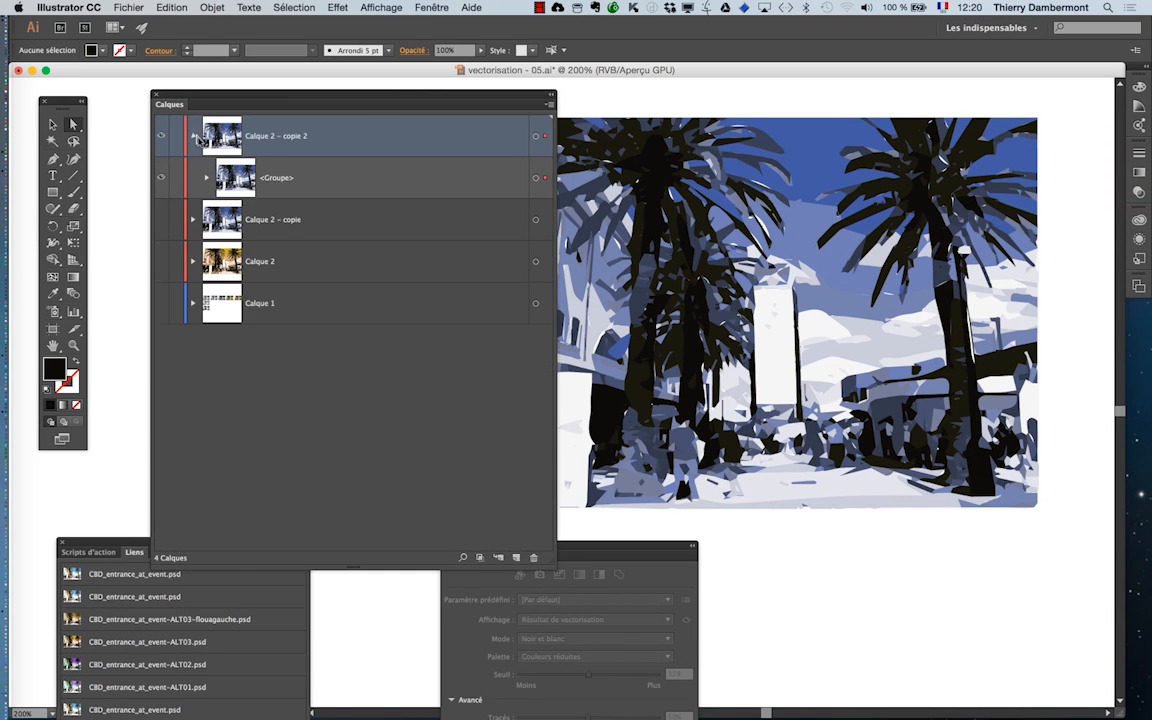
pyautogui.click(195, 136)
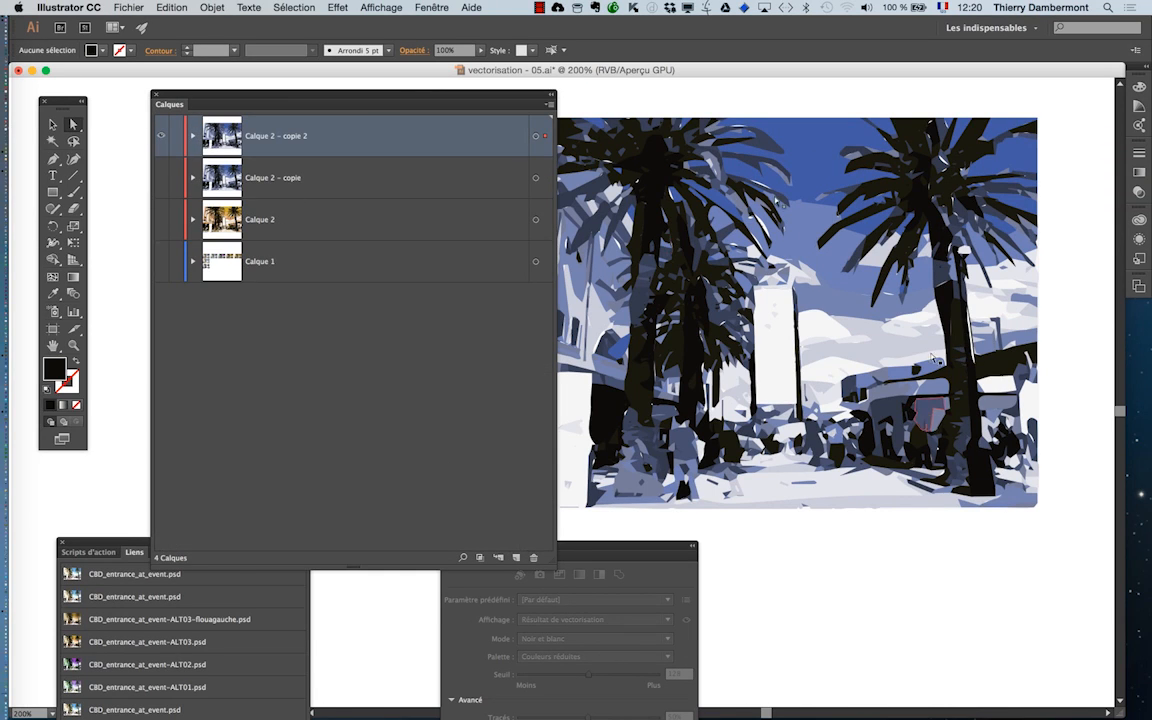
# Select the dark path on the right palm trunk, extend the selection to all shapes with the same fill colour, and lock them
pyautogui.moveTo(522, 98); pyautogui.dragTo(466, 98)
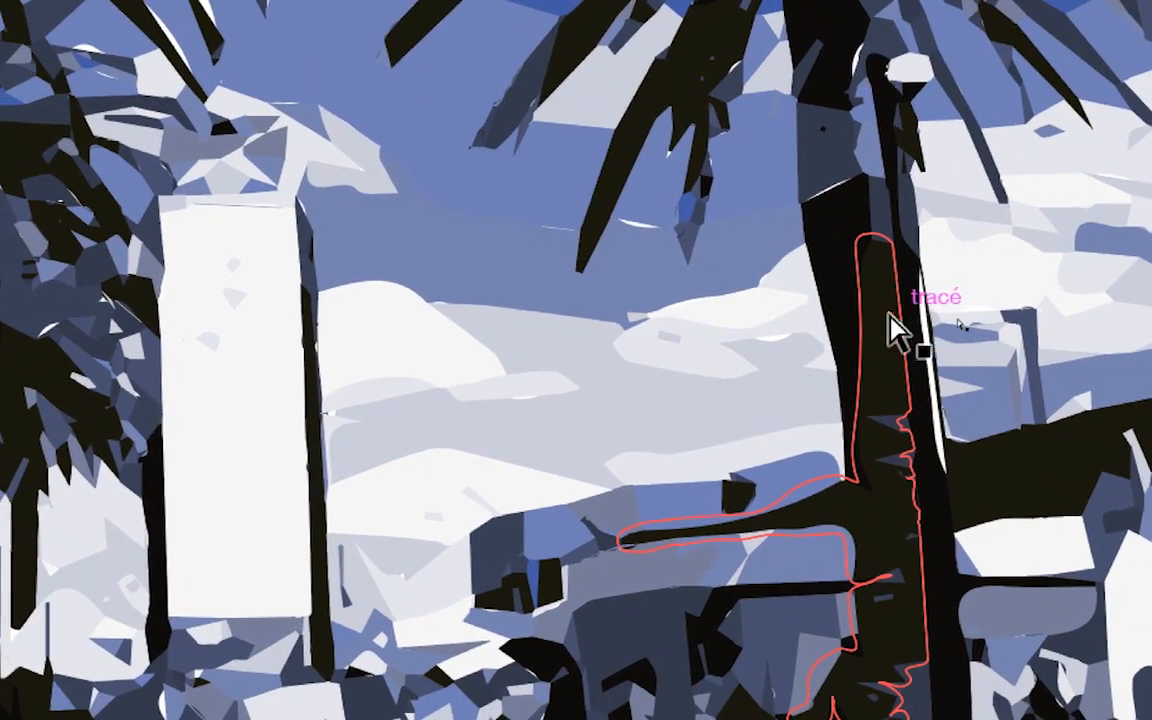
pyautogui.click(903, 330)
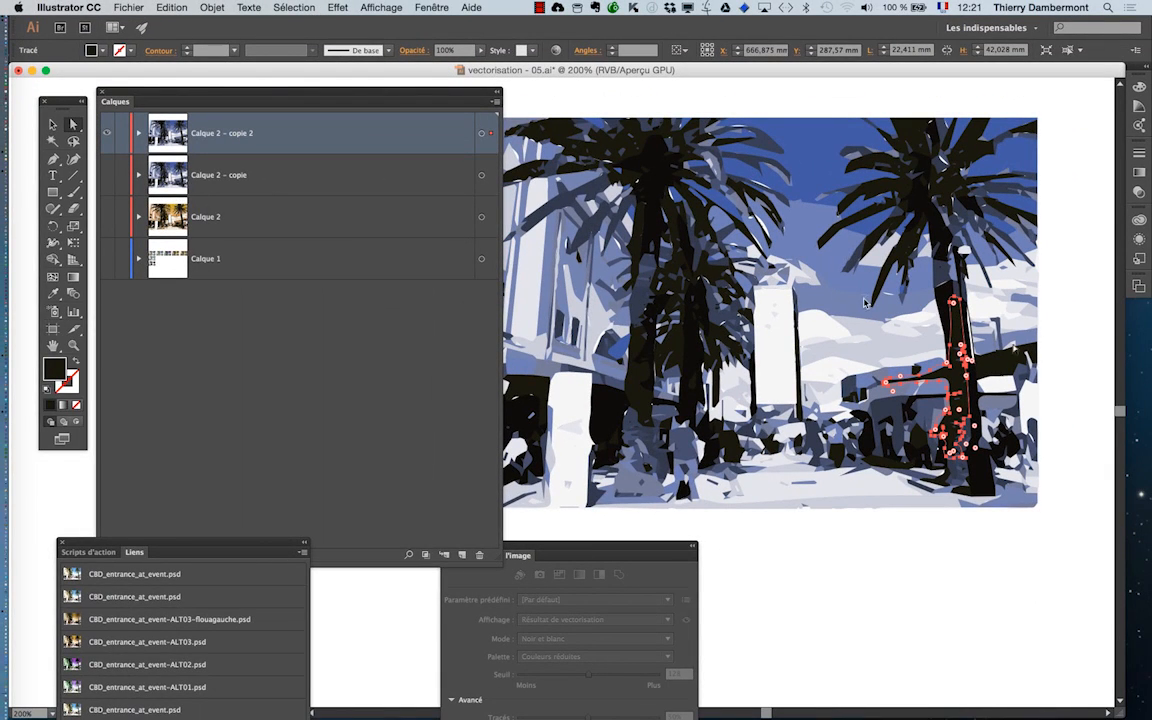
pyautogui.click(294, 7)
pyautogui.moveTo(440, 131)
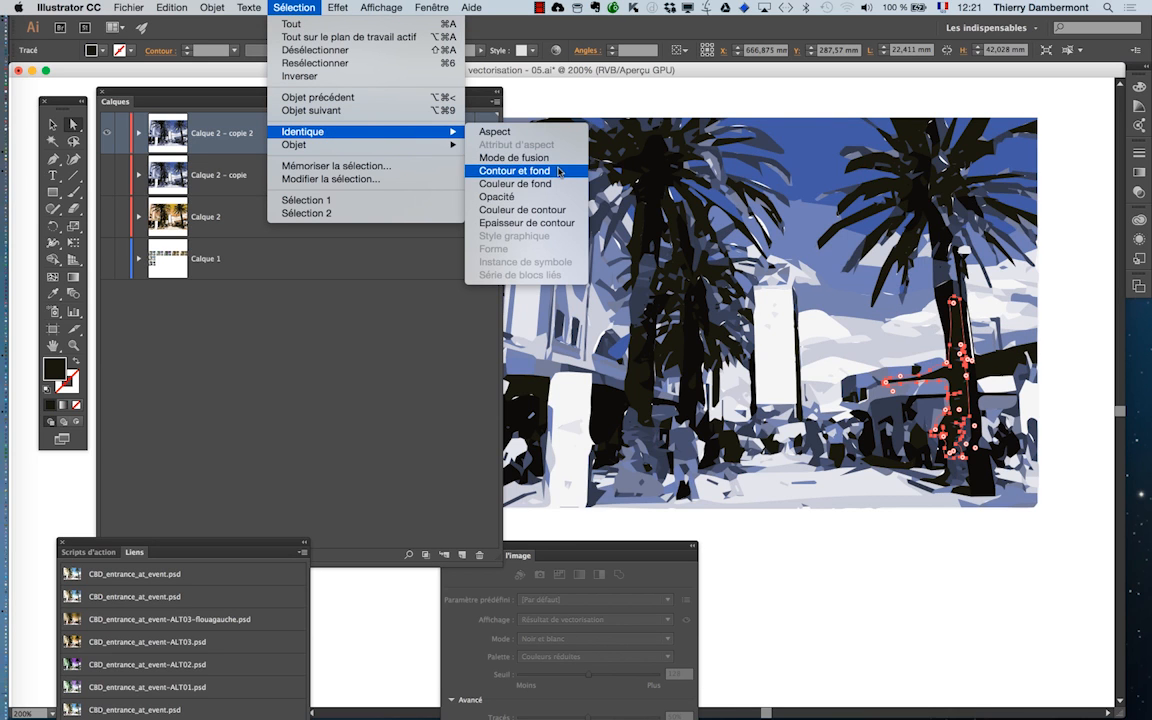
pyautogui.click(505, 183)
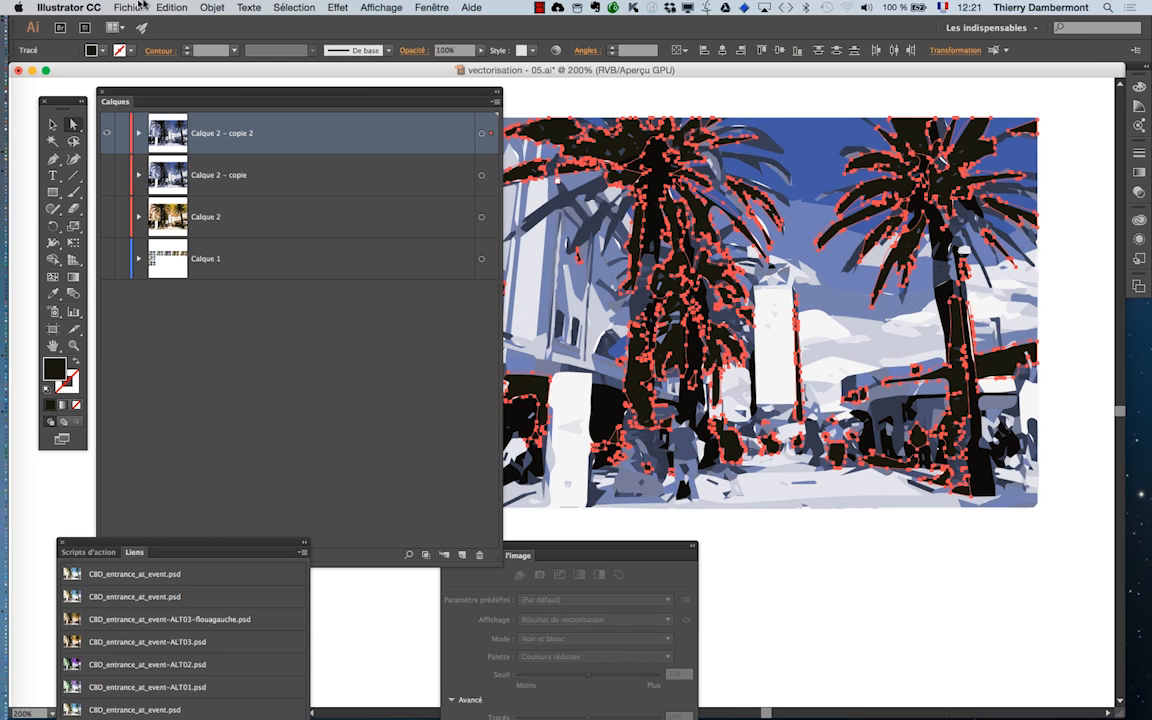
pyautogui.click(205, 7)
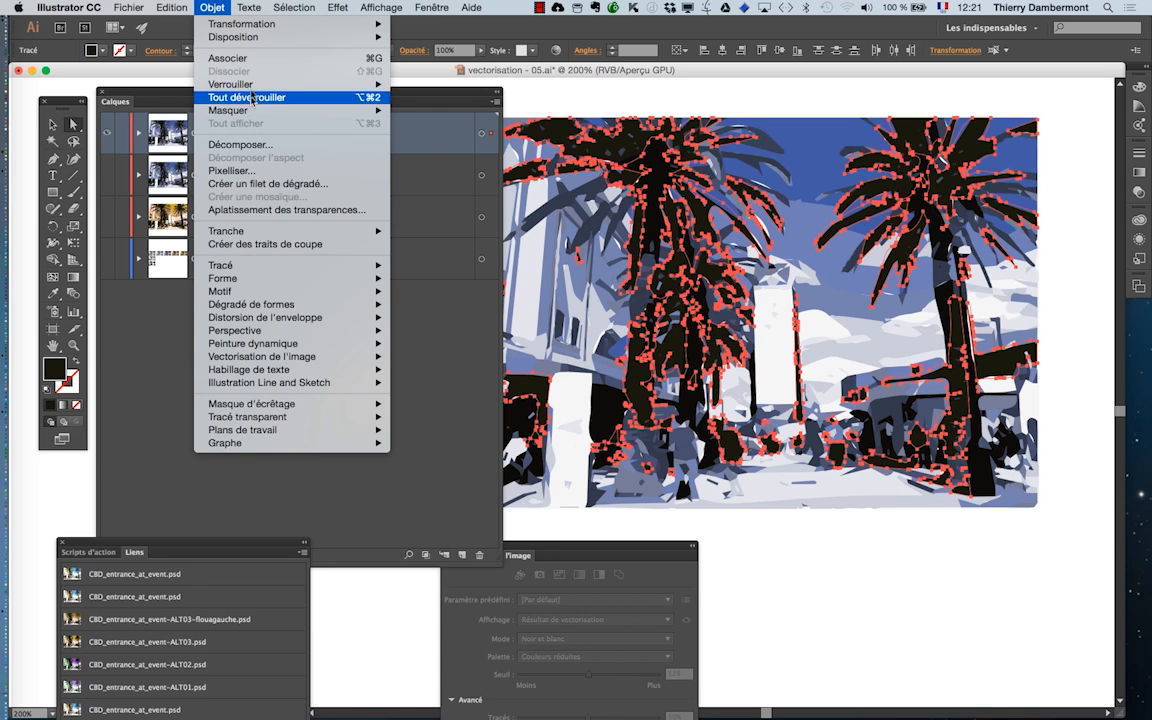
pyautogui.moveTo(245, 84)
pyautogui.click(420, 85)
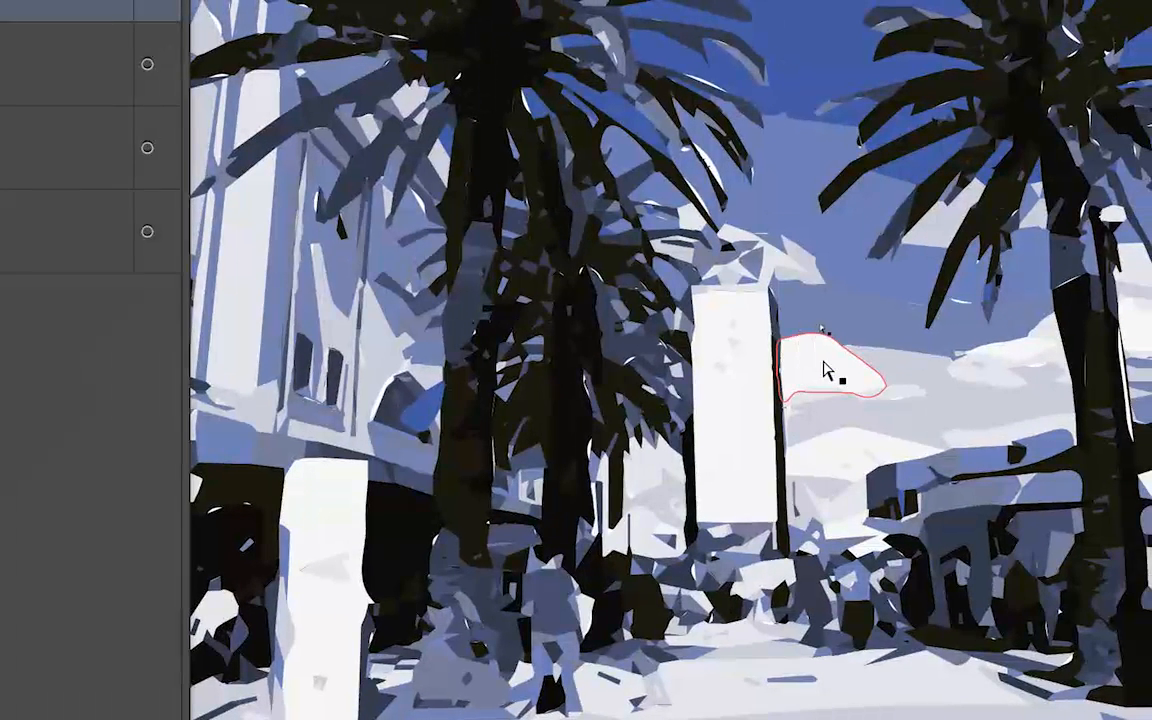
# Select the white cloud beside the tower, extend the selection to all shapes with the same fill colour, and lock them
pyautogui.click(825, 370)
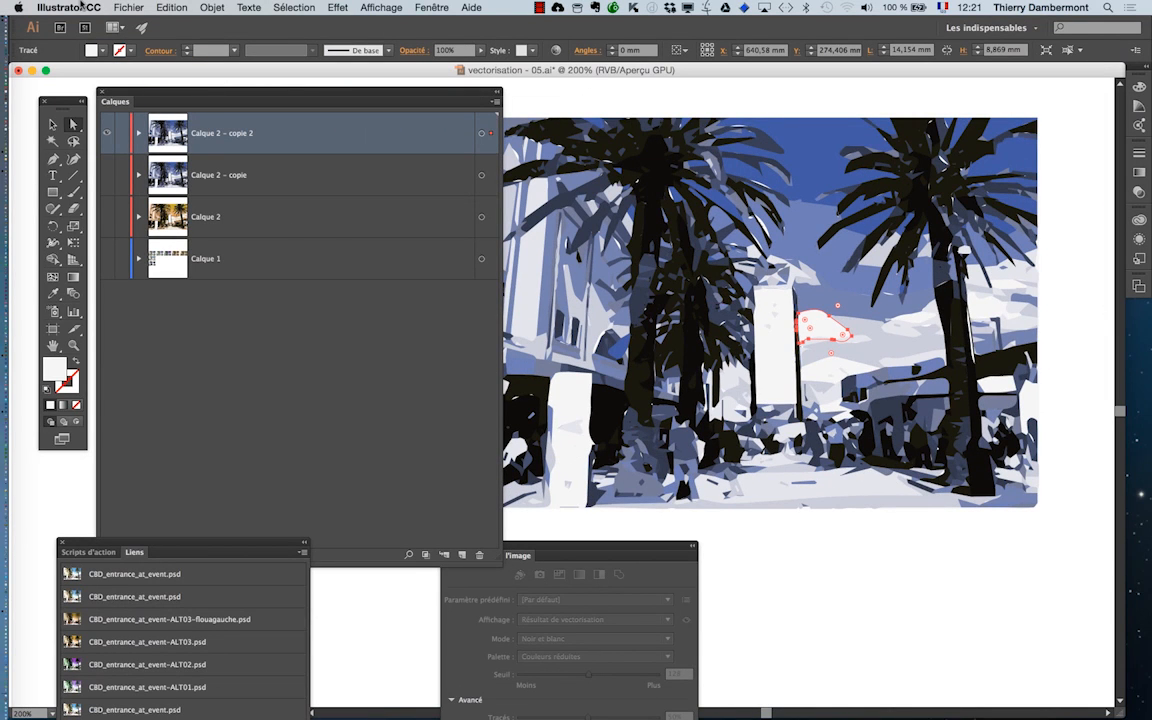
pyautogui.click(292, 7)
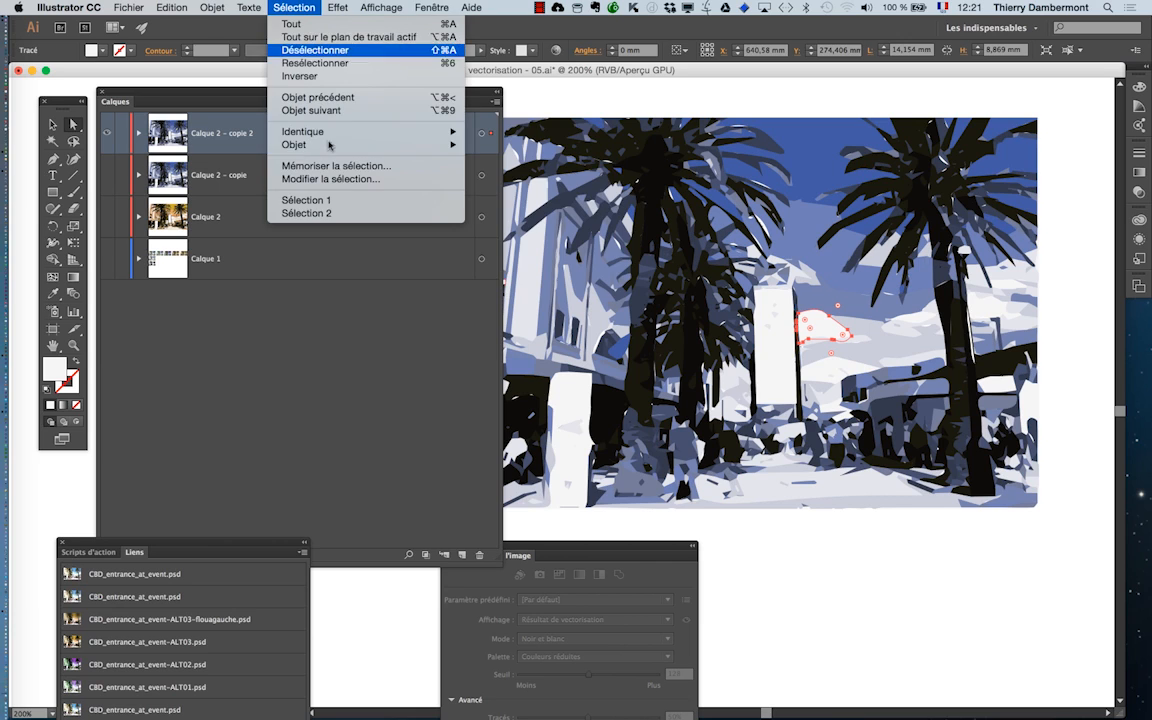
pyautogui.moveTo(298, 131)
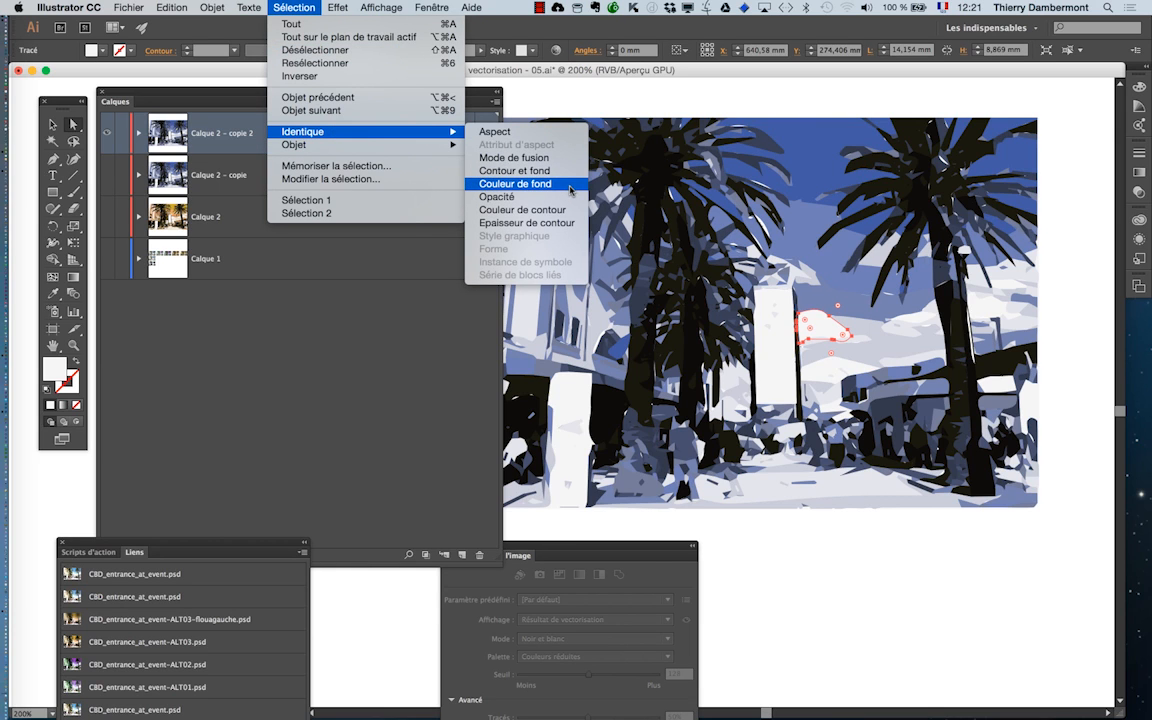
pyautogui.click(530, 184)
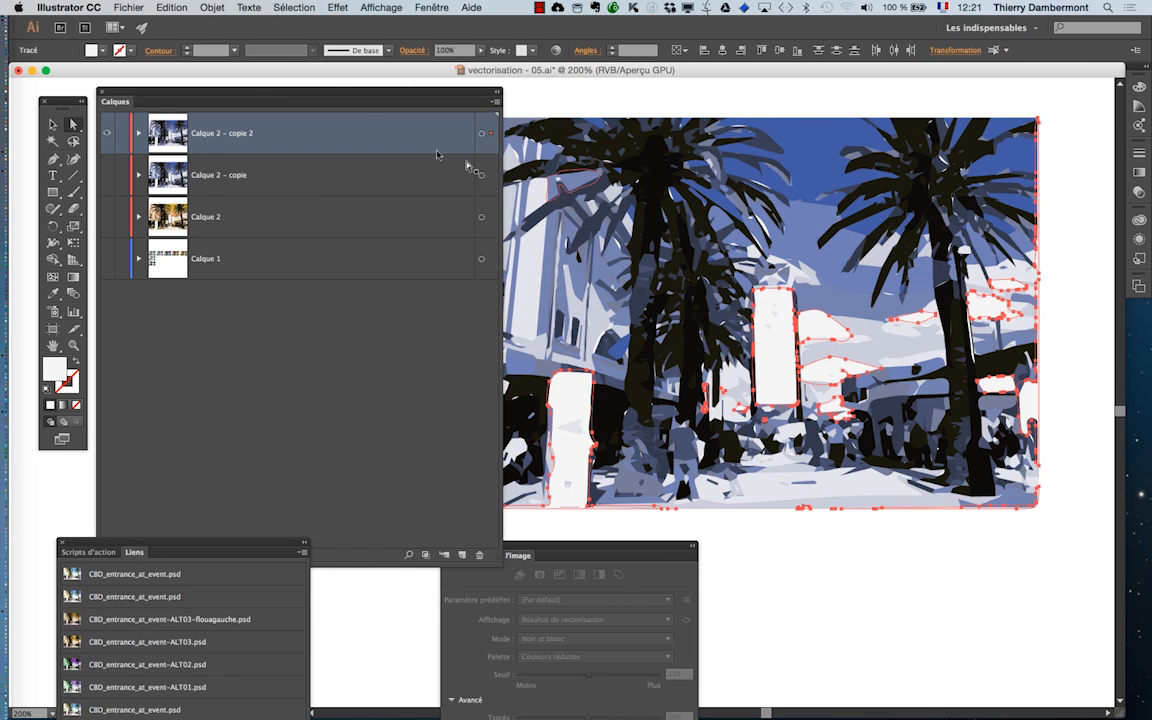
pyautogui.click(212, 7)
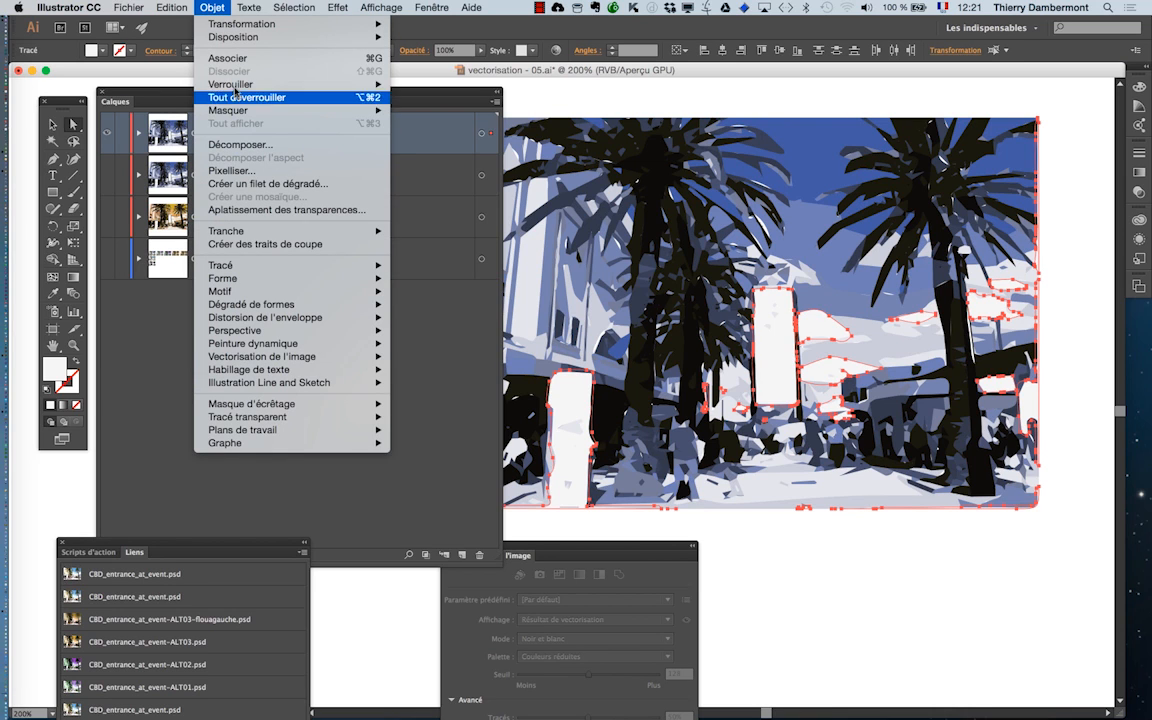
pyautogui.moveTo(231, 84)
pyautogui.click(412, 84)
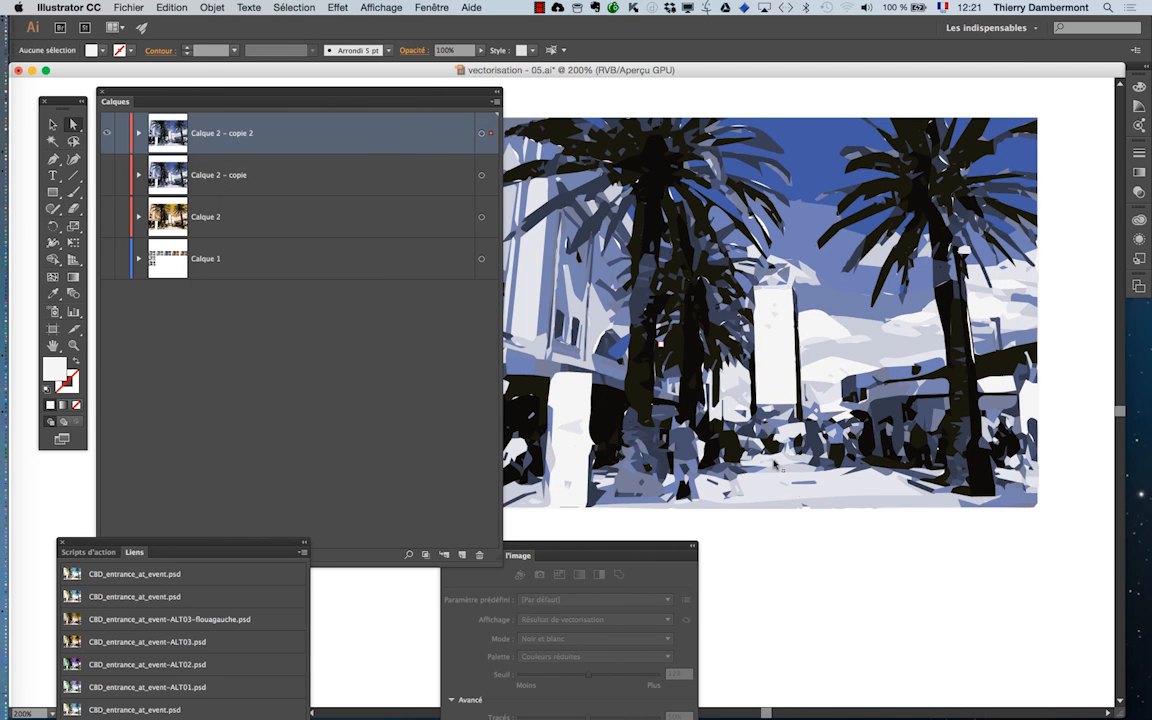
# Select all the remaining unlocked shapes of the palm tree image with a Selection tool marquee around the whole artwork
pyautogui.press('super+minus')
pyautogui.press('super+minus')
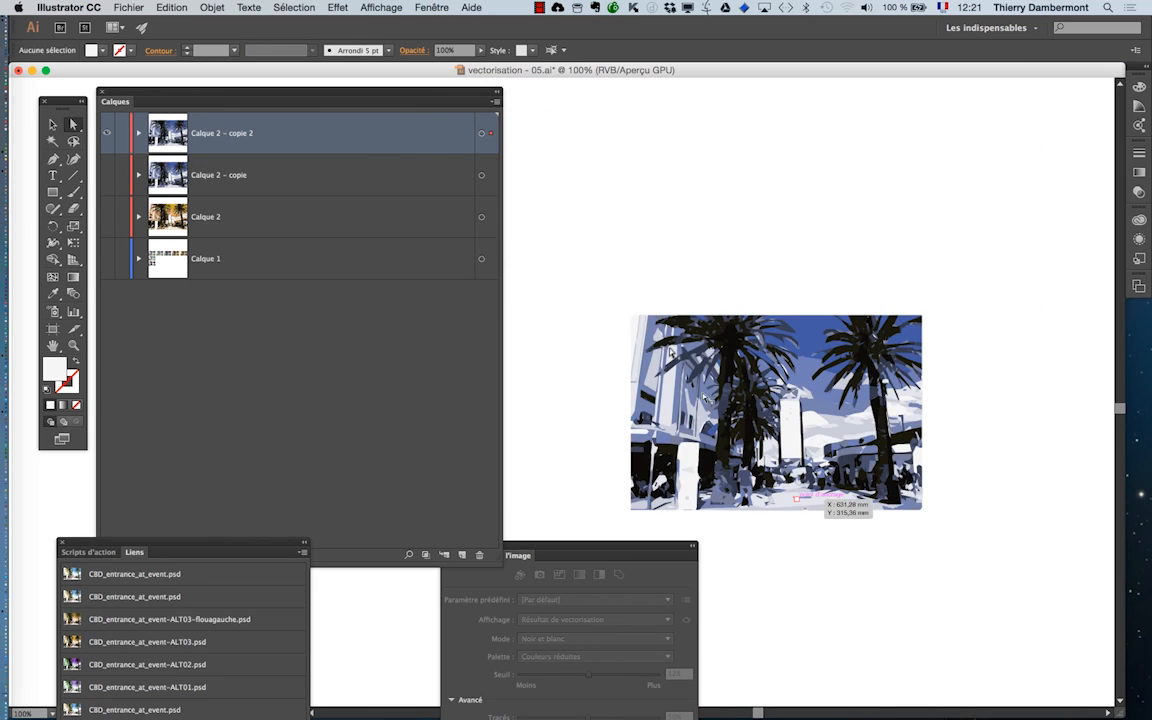
pyautogui.moveTo(621, 258); pyautogui.dragTo(606, 142)
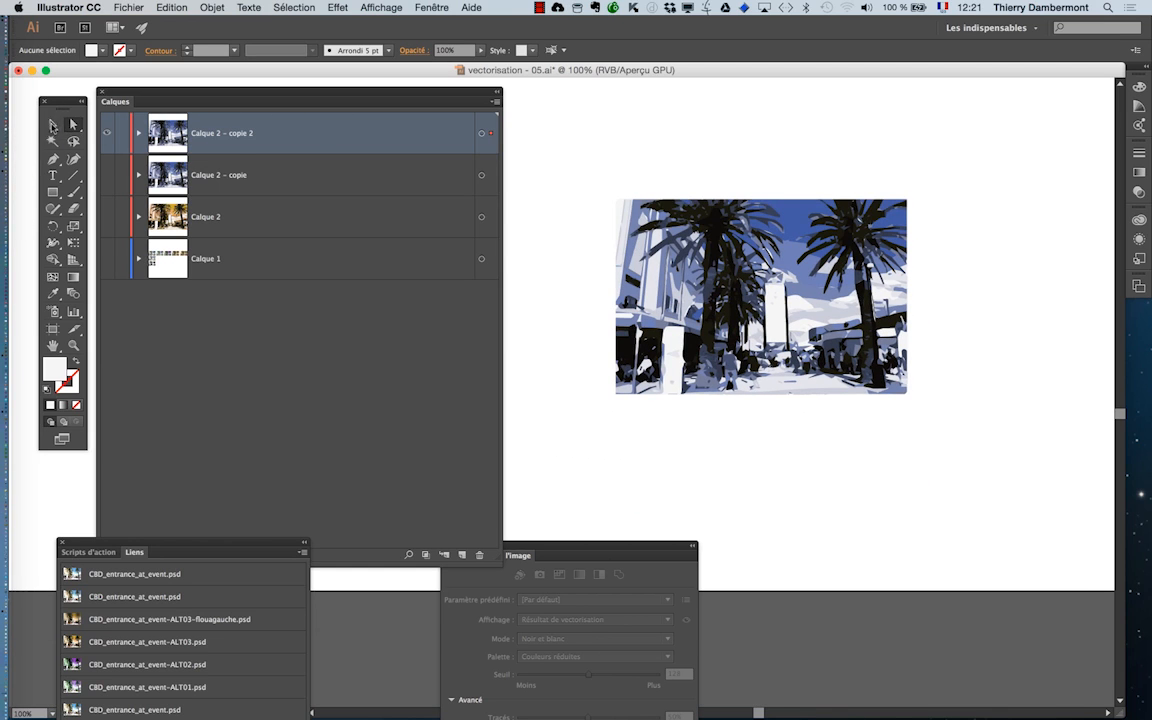
pyautogui.click(53, 125)
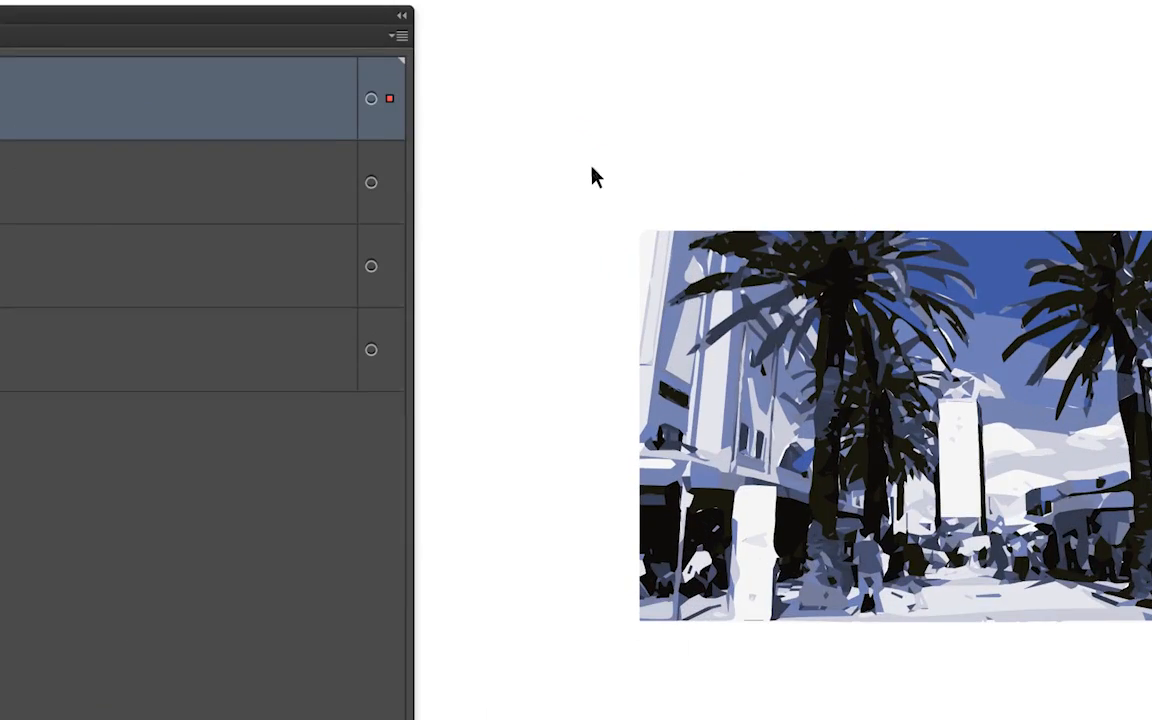
pyautogui.moveTo(591, 165); pyautogui.dragTo(1131, 580)
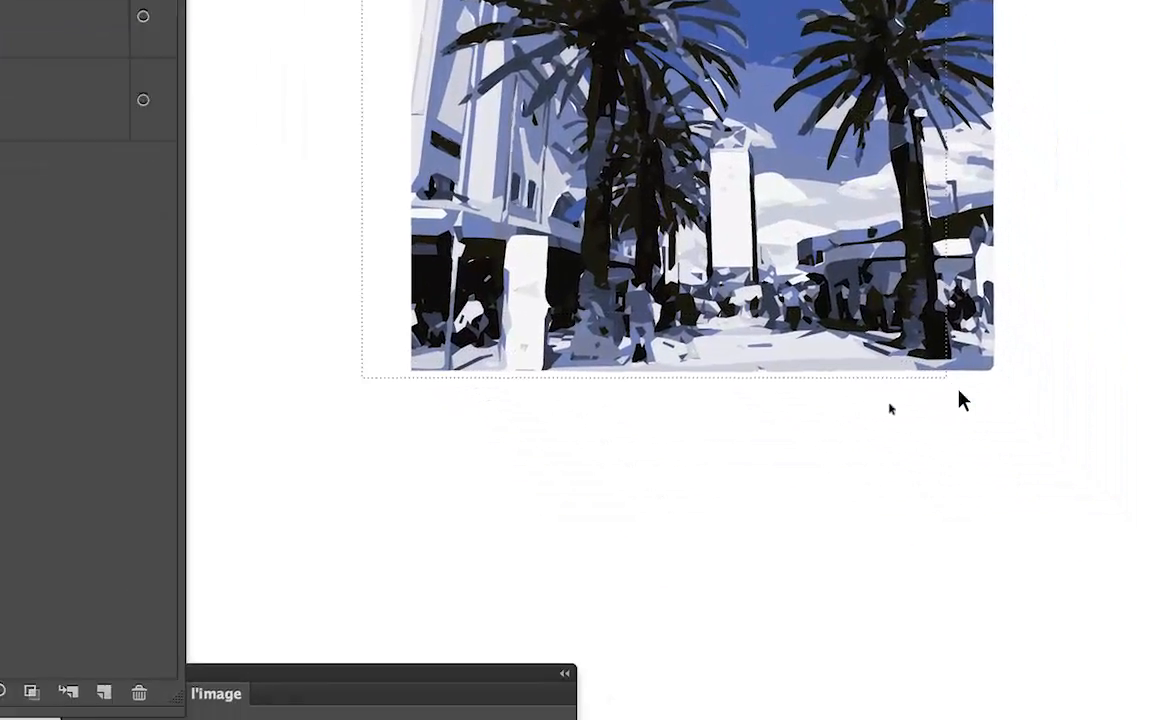
pyautogui.moveTo(960, 400)
pyautogui.mouseDown()
pyautogui.moveTo(1105, 478)
pyautogui.moveTo(1092, 480)
pyautogui.mouseUp()
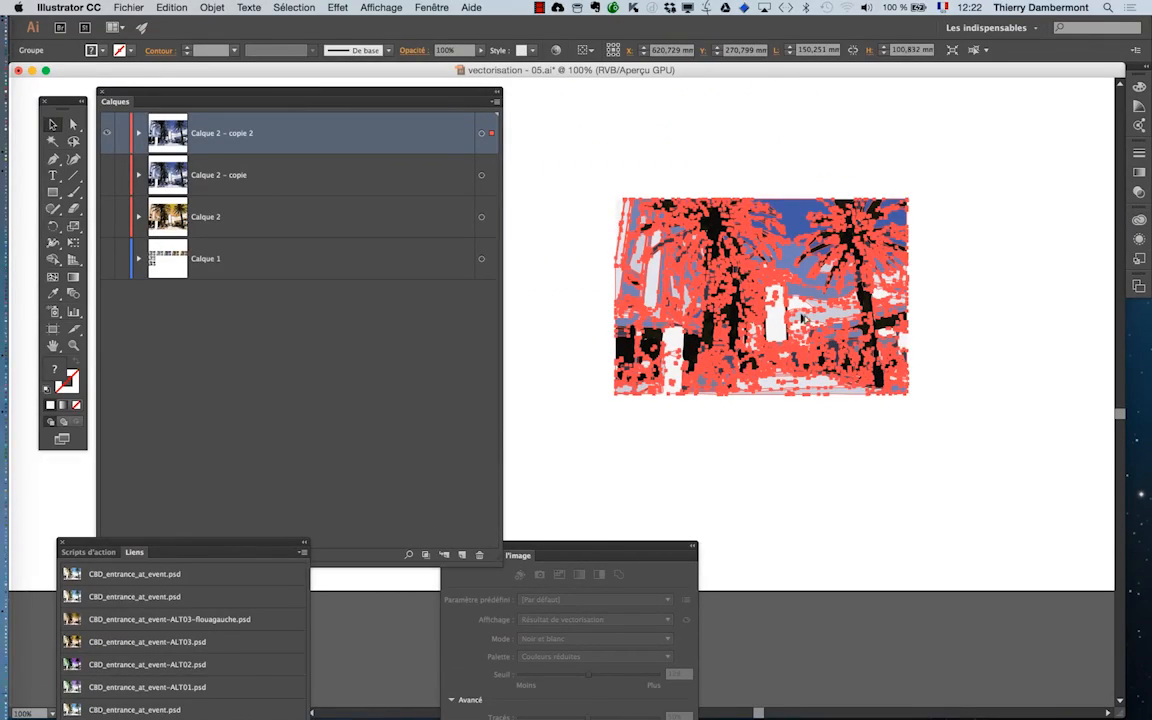
pyautogui.scroll(1, 801, 317)
pyautogui.scroll(1, 801, 317)
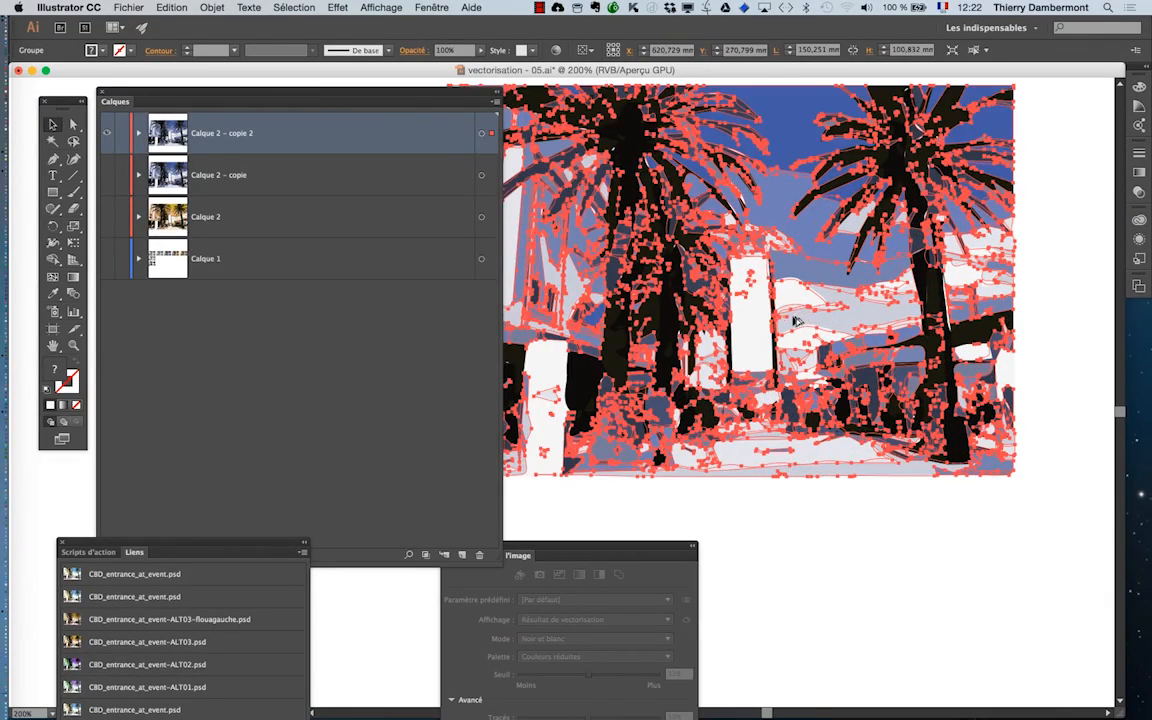
pyautogui.scroll(-1, 763, 326)
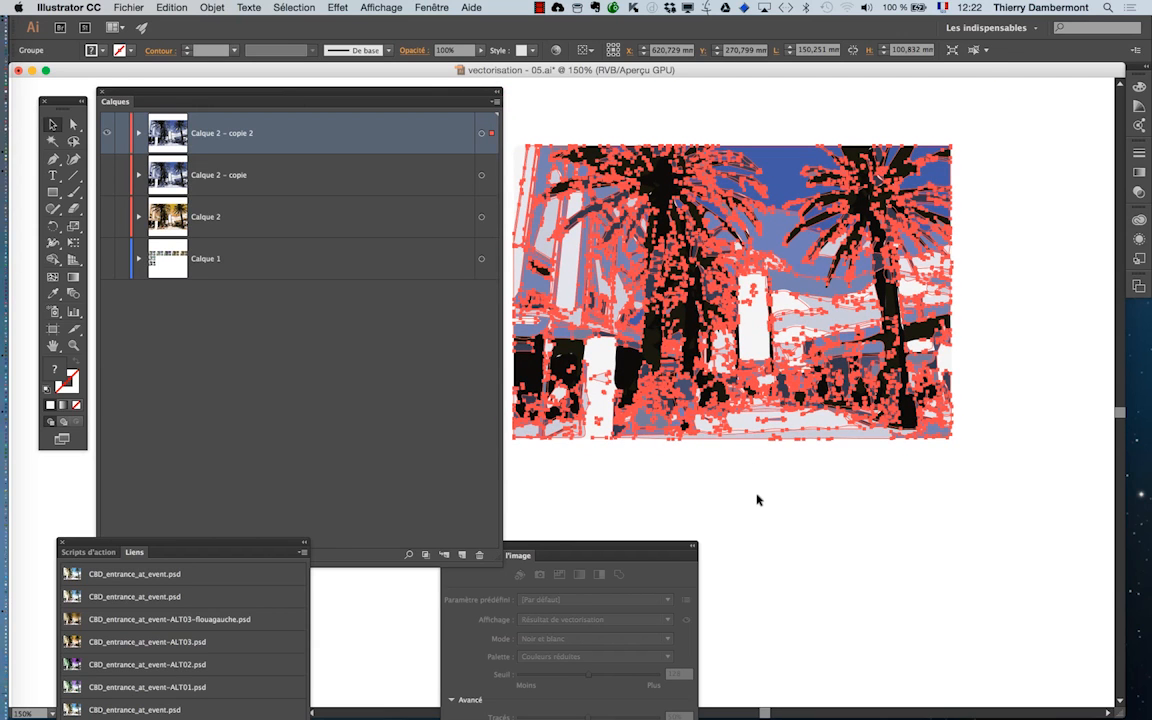